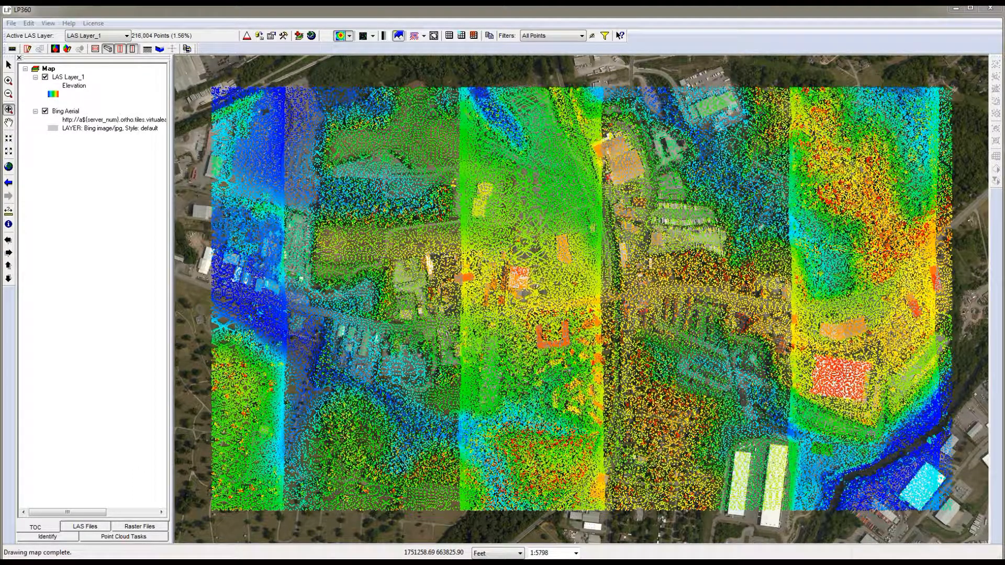
- Toggle the LAS layer off and on, and review the project path and spatial reference system in the project settings
left_click(45, 77)
left_click(45, 77)
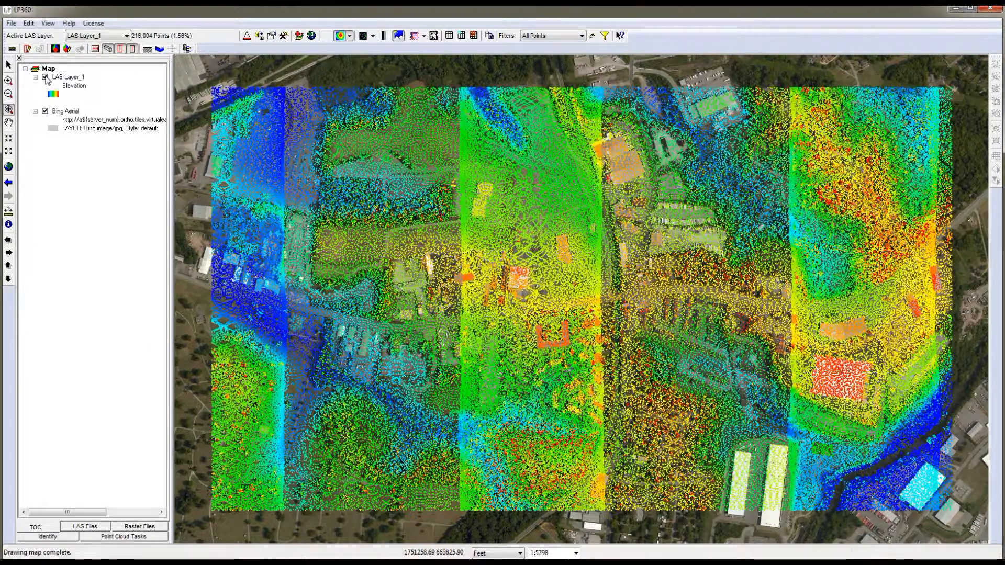
left_click(11, 23)
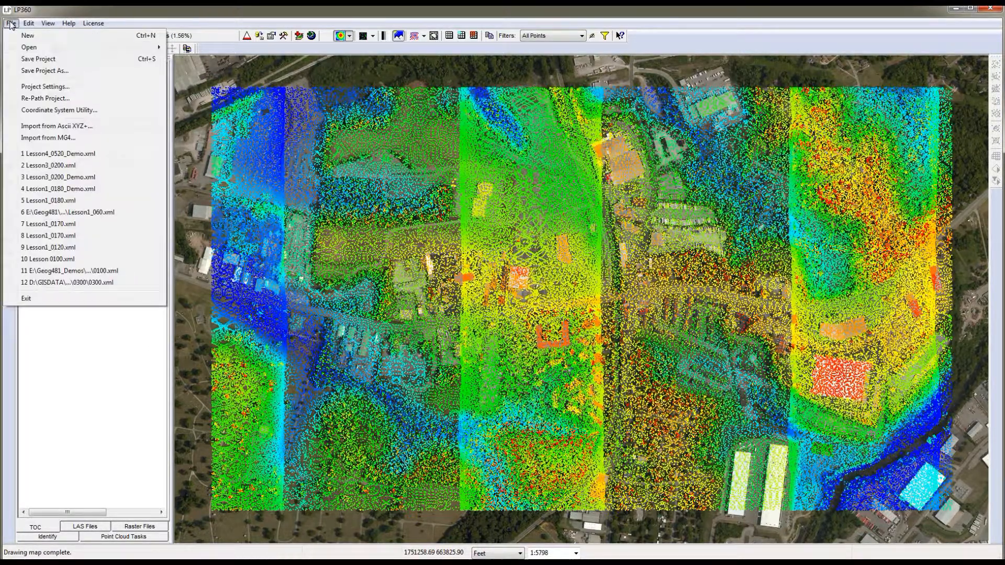
left_click(39, 87)
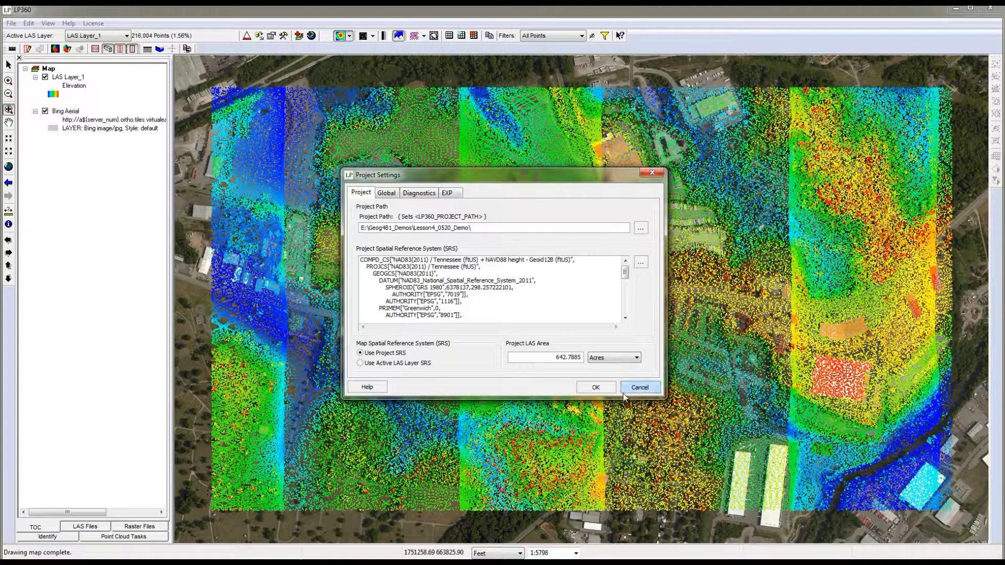
left_click(597, 388)
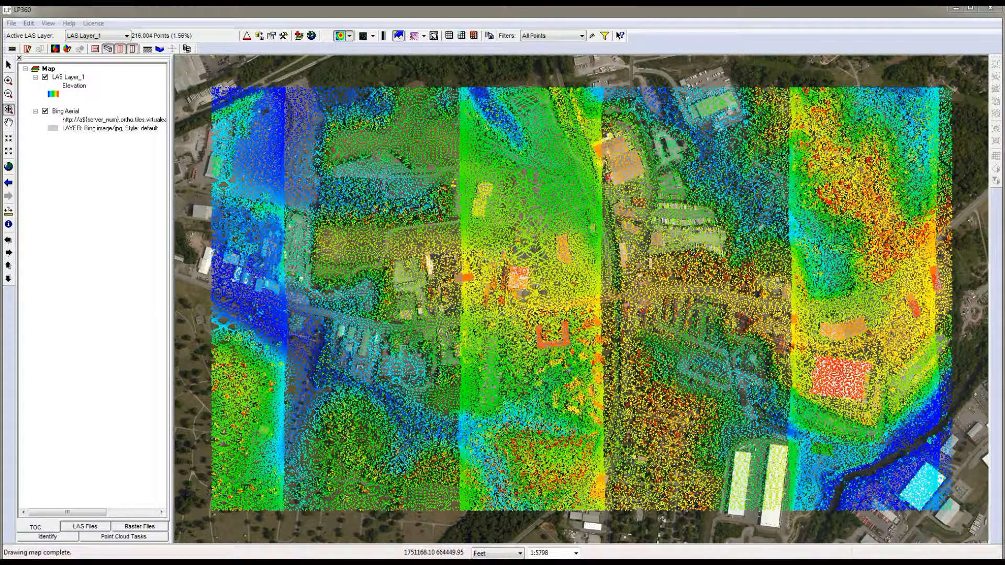
- Check the loaded LAS file list and display the point cloud by classification
left_click(85, 527)
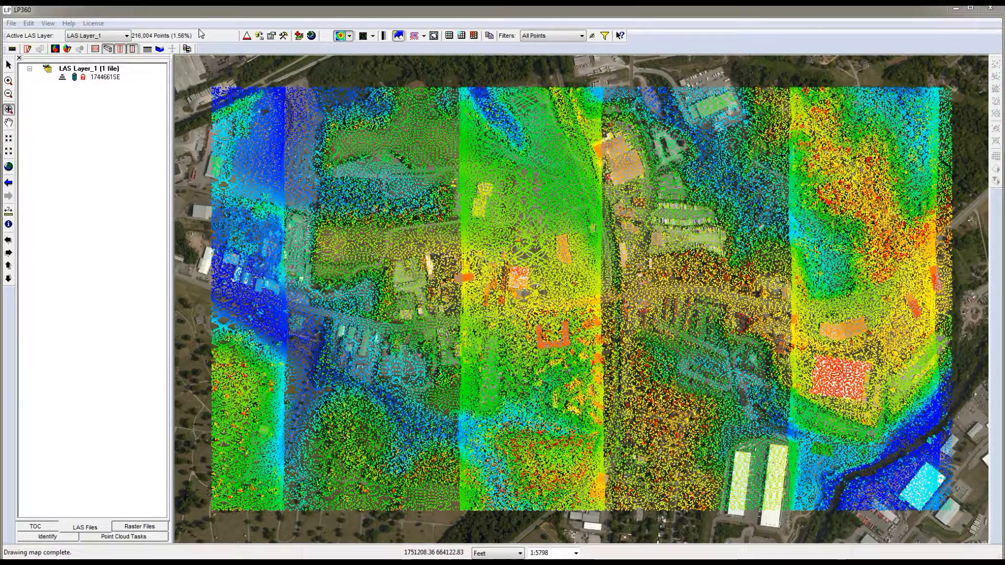
left_click(350, 38)
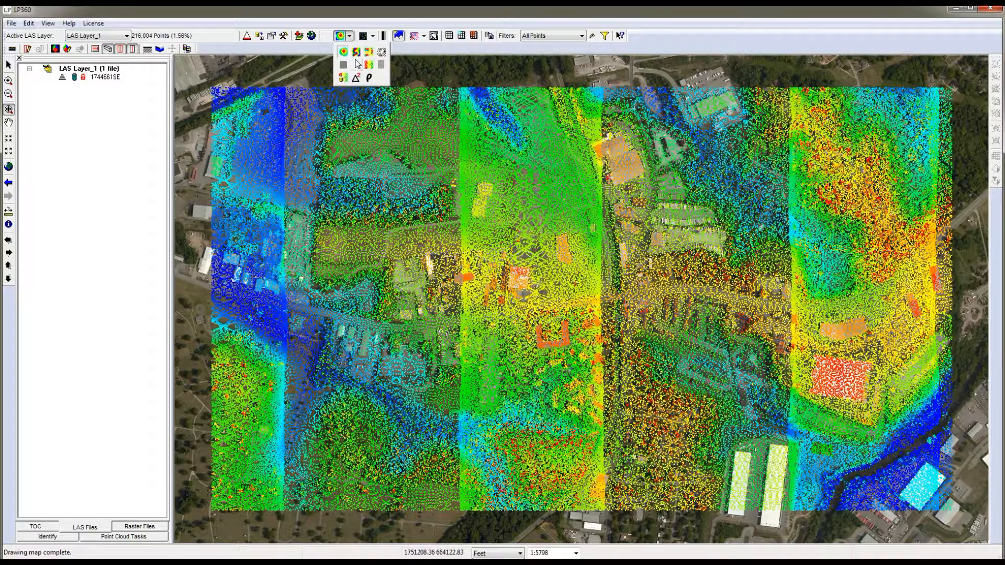
left_click(368, 53)
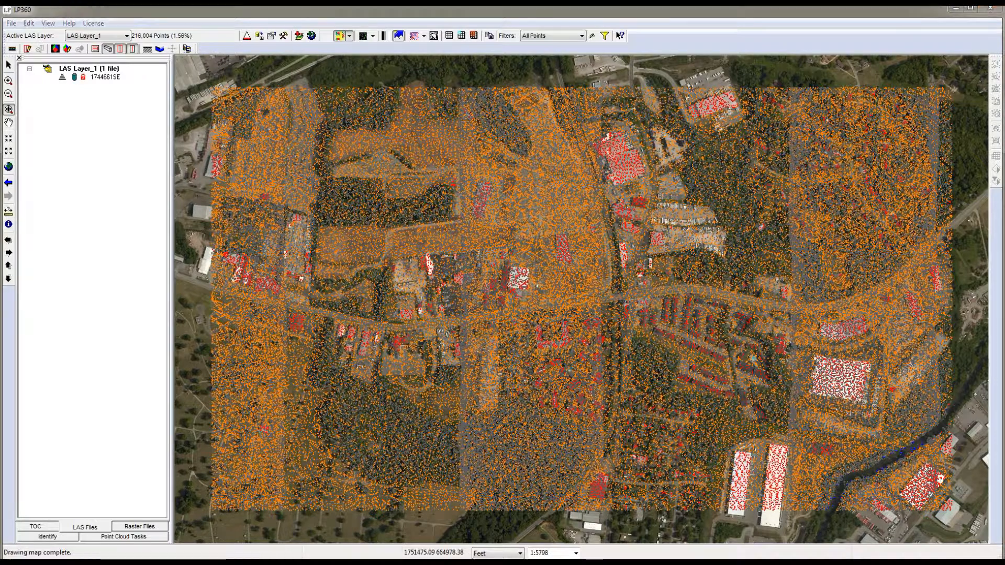
- Select the Demo_0520_Initialize point cloud task
left_click(124, 537)
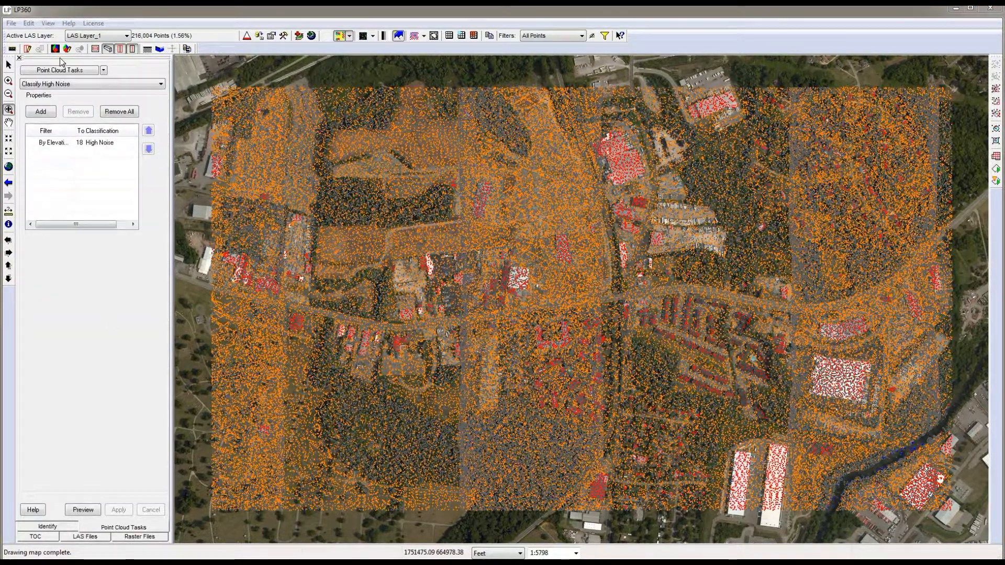
left_click(68, 84)
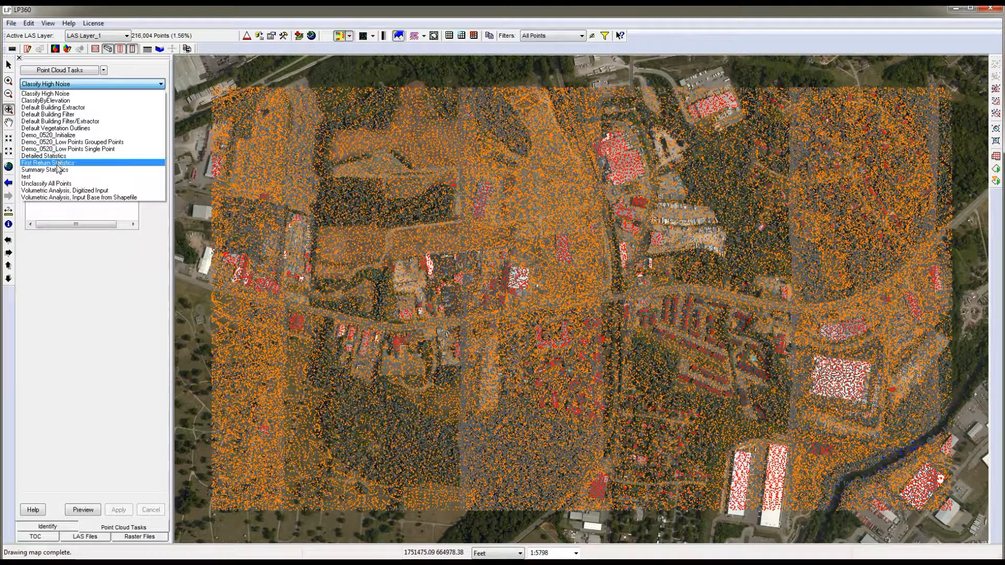
left_click(54, 136)
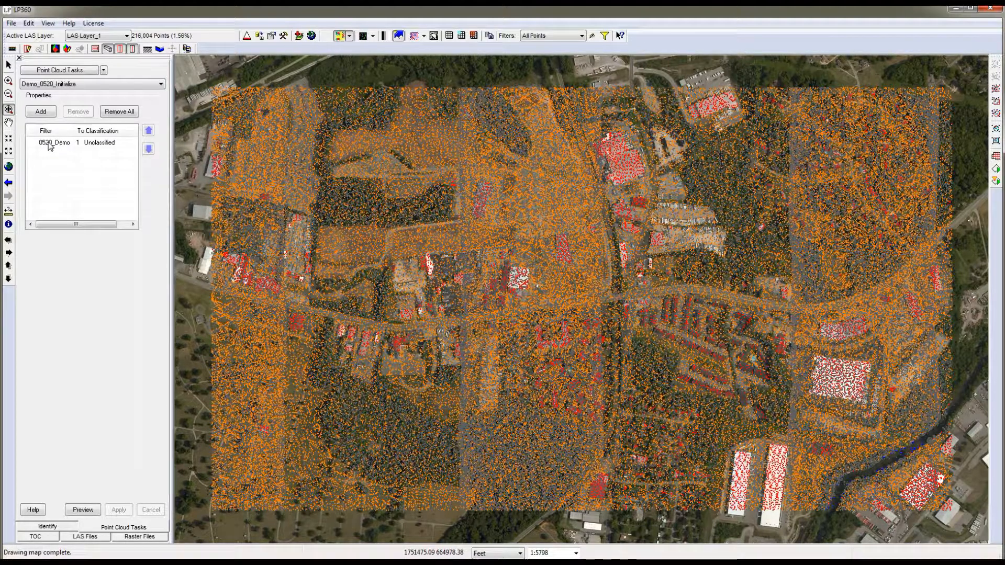
- Review the 0520_Demo filter's source point classes and its destination classification
double_click(50, 144)
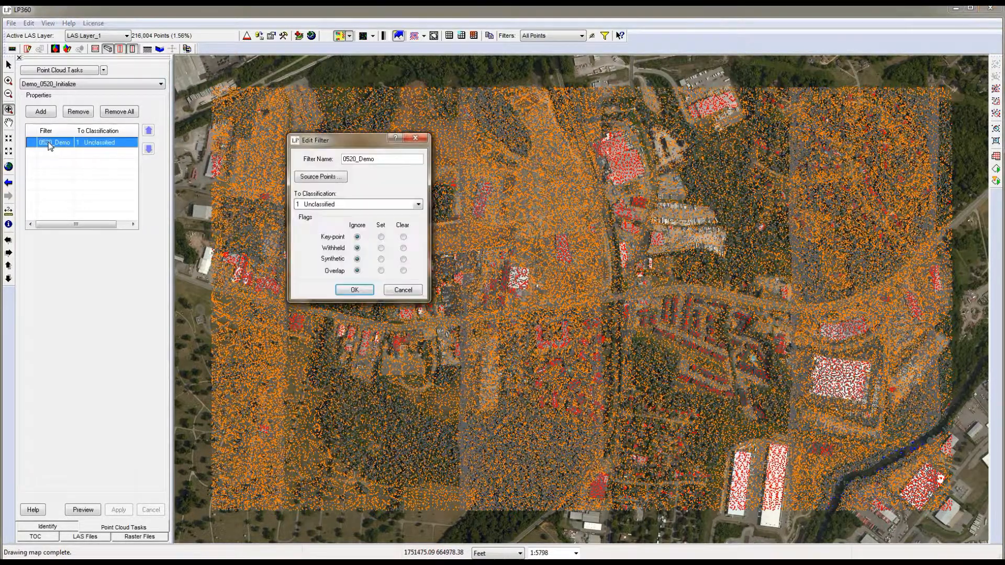
left_click(320, 176)
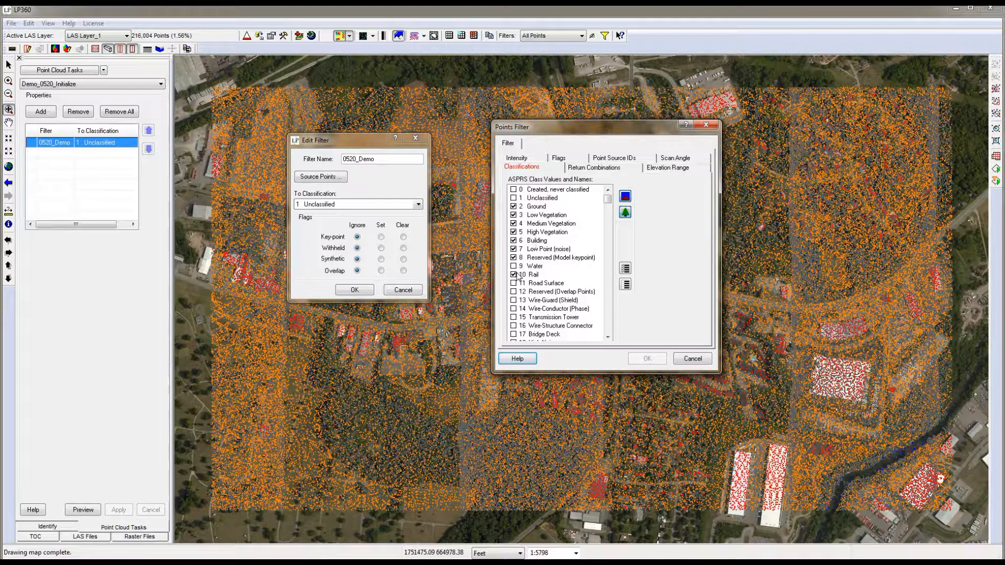
left_click(693, 359)
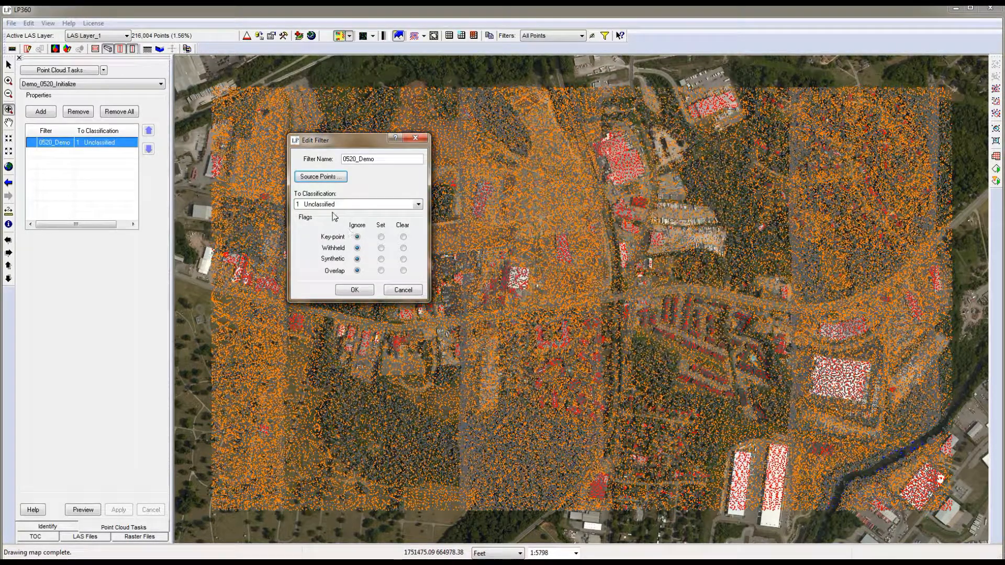
left_click(355, 291)
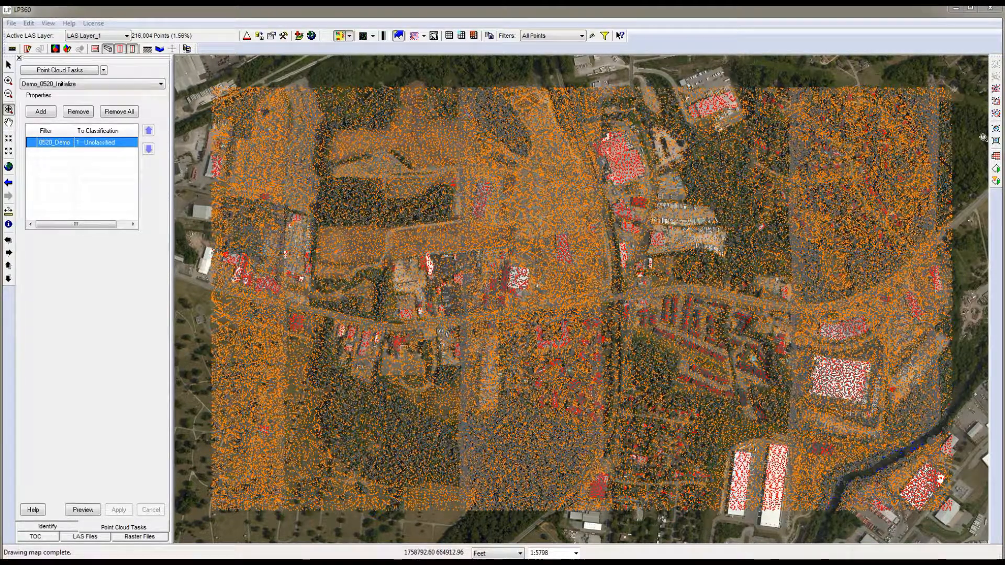
- Unlock the LAS file 1744661SE for editing
left_click(79, 537)
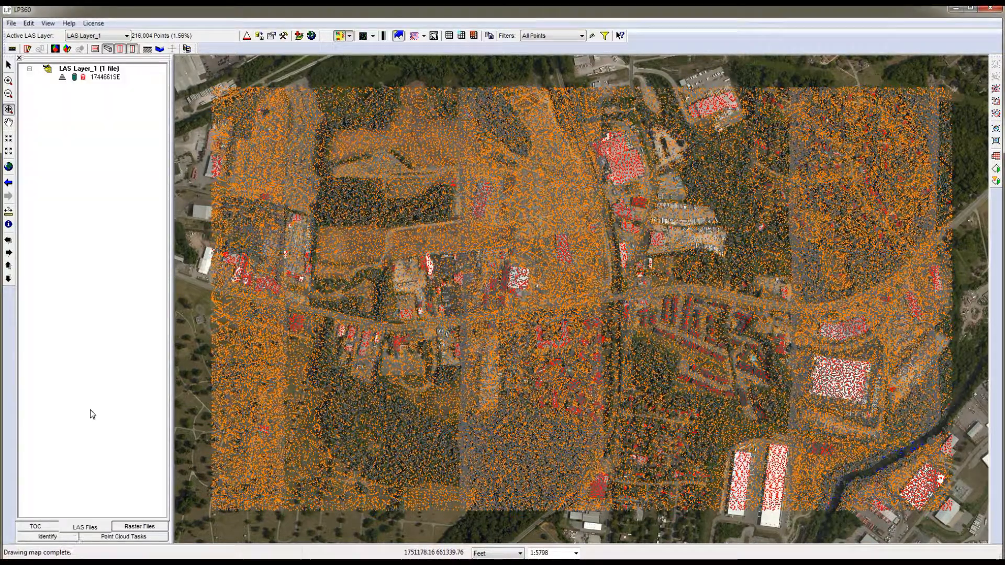
left_click(83, 77)
left_click(584, 348)
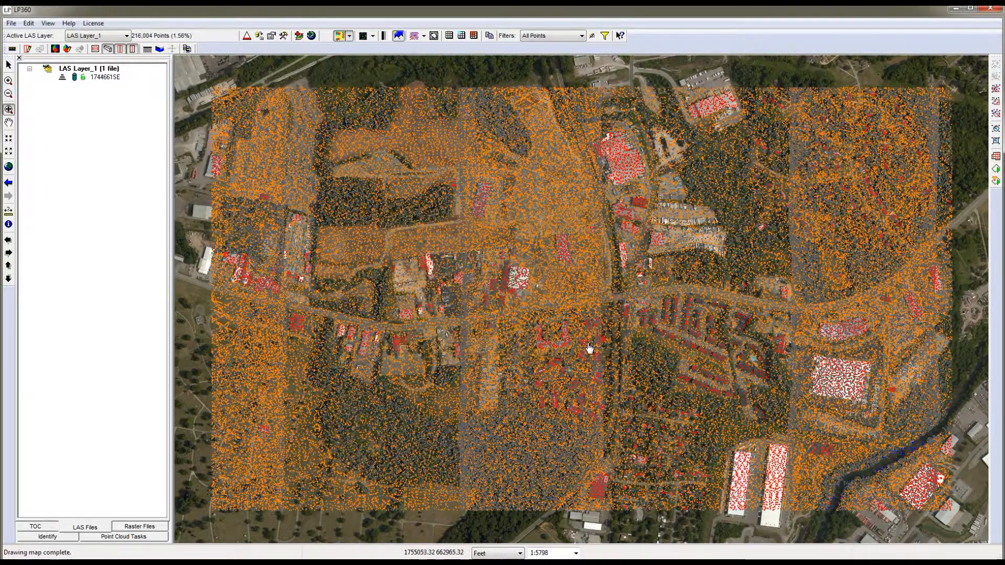
- Show the class legend and execute the Demo_0520_Initialize task over a rectangle enclosing the whole point cloud, accepting the loss of undo
left_click(35, 527)
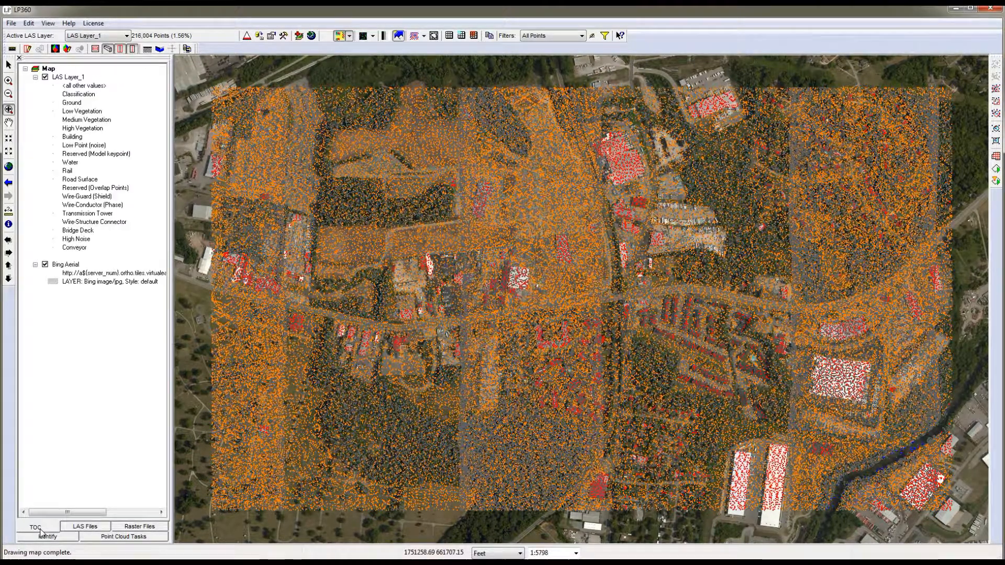
left_click(998, 101)
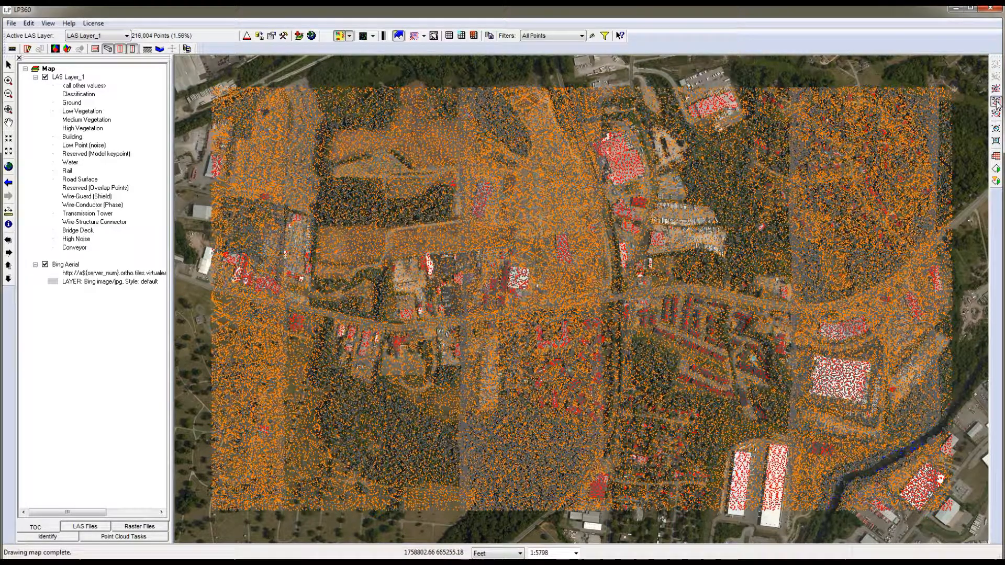
left_click_drag(216, 87, 973, 537)
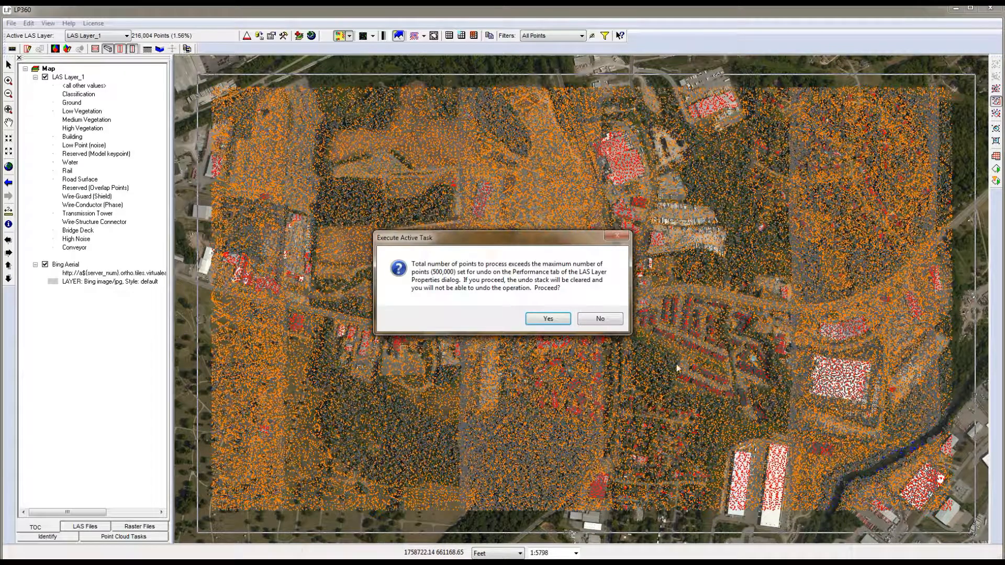
left_click(548, 320)
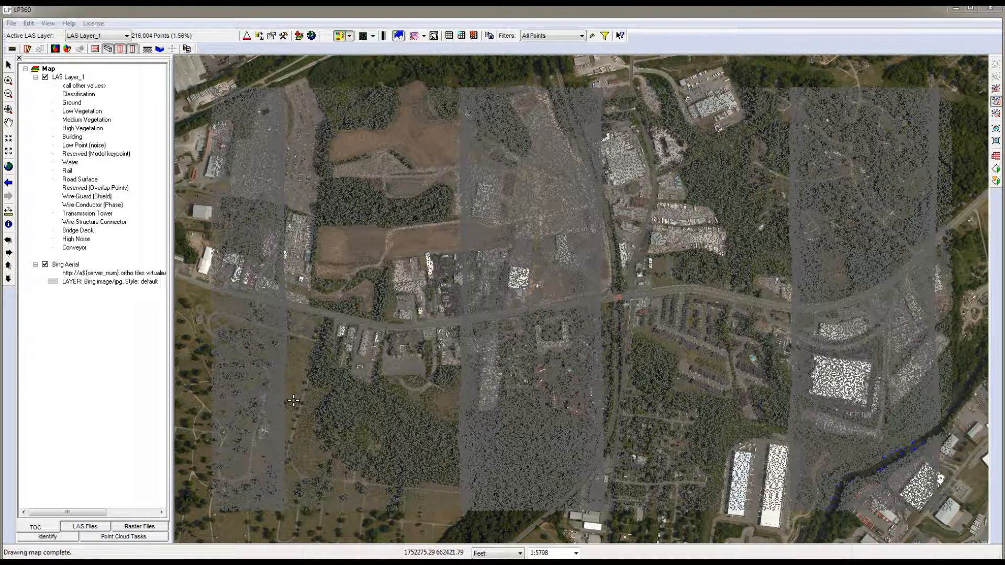
- Select the Demo_0520_Low Points Single Point task, check its source classes, and accept 7 Low Point (noise) as the low destination class
left_click(124, 537)
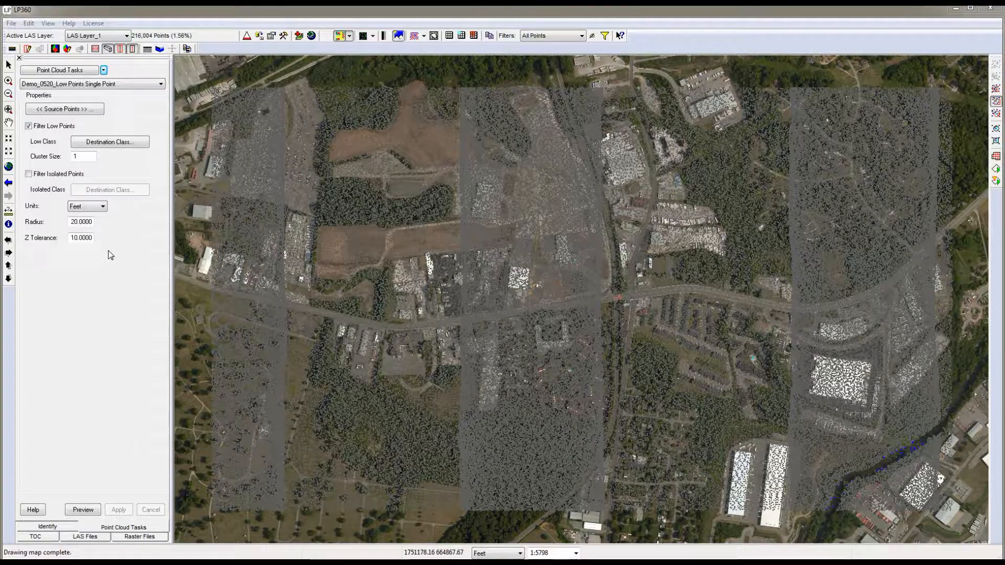
left_click(83, 111)
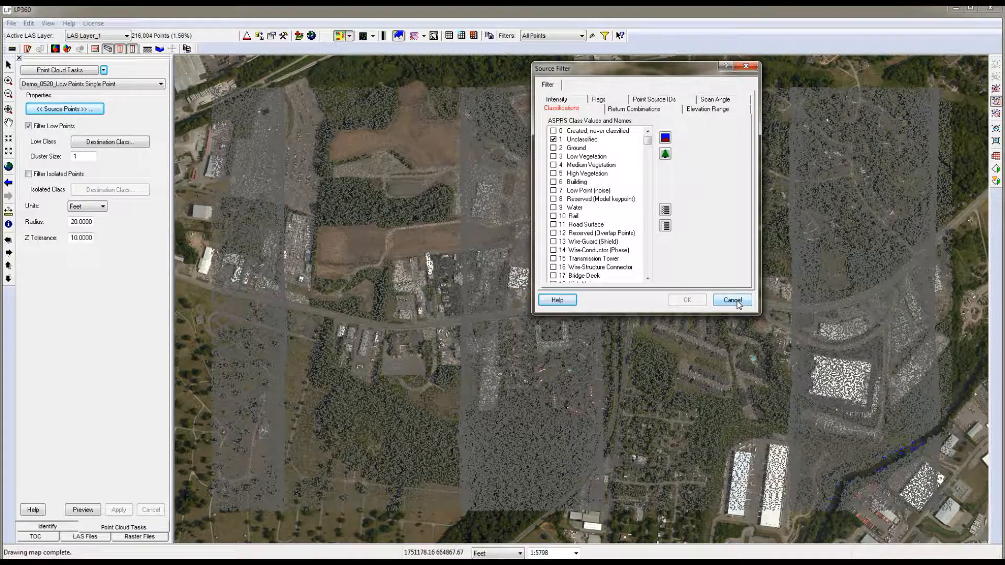
left_click(733, 300)
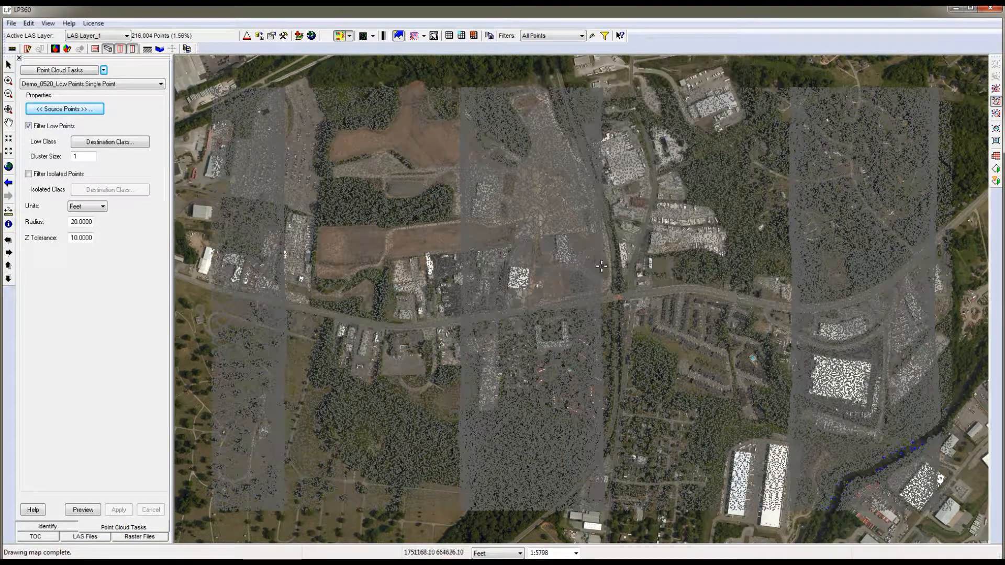
left_click(111, 144)
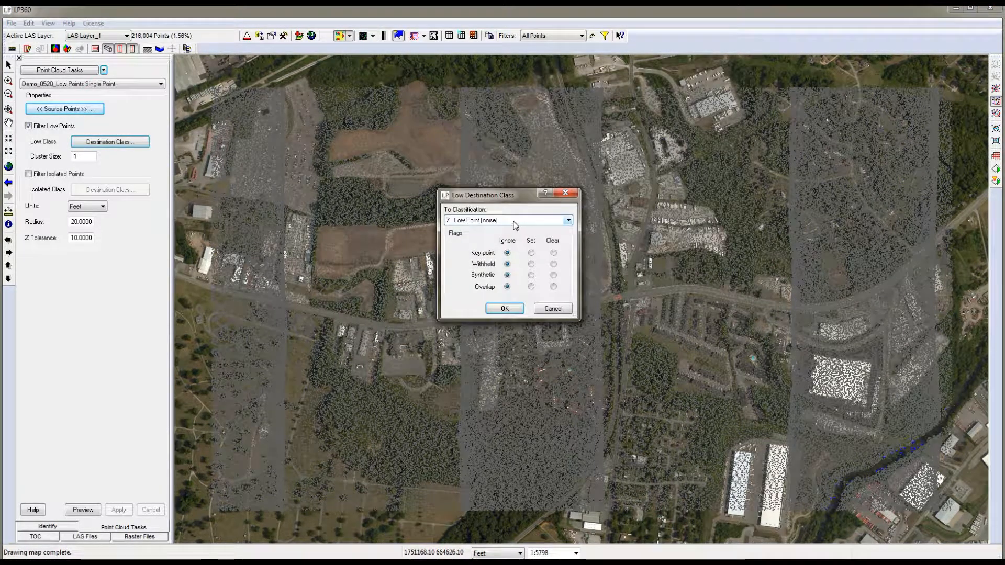
left_click(503, 309)
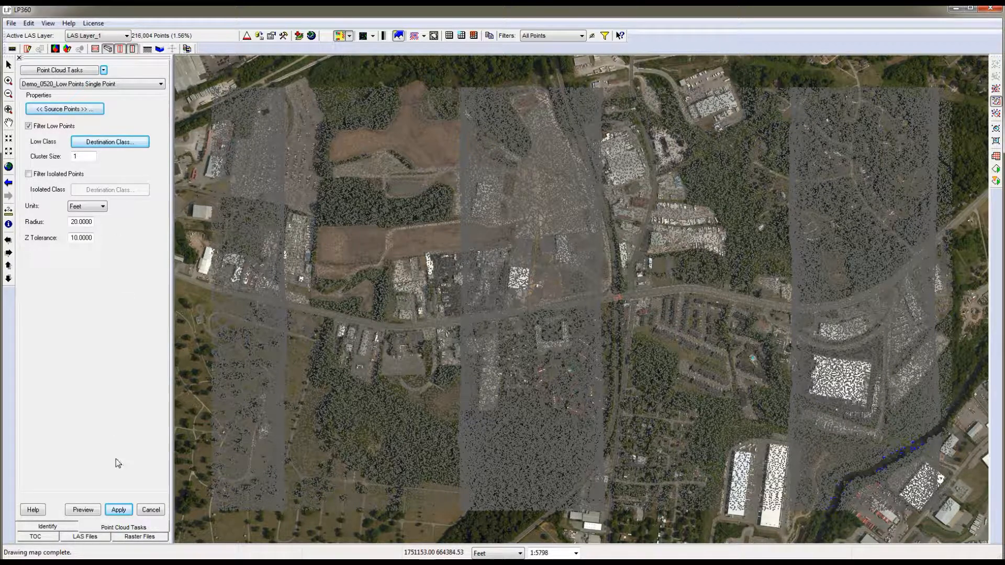
- Apply the low point task settings and execute the task over a rectangle enclosing the whole point cloud, accepting the loss of undo
left_click(119, 510)
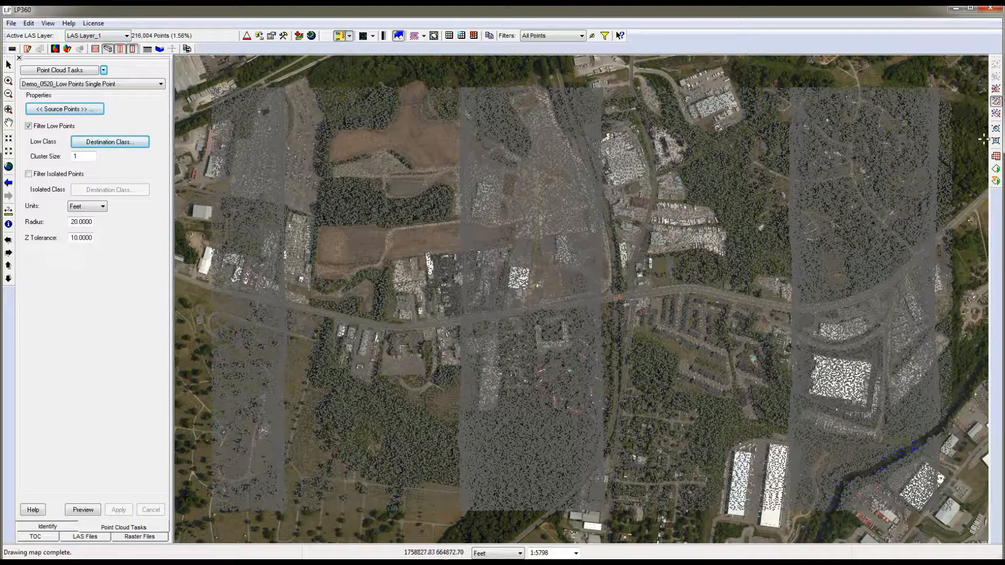
left_click_drag(196, 75, 961, 526)
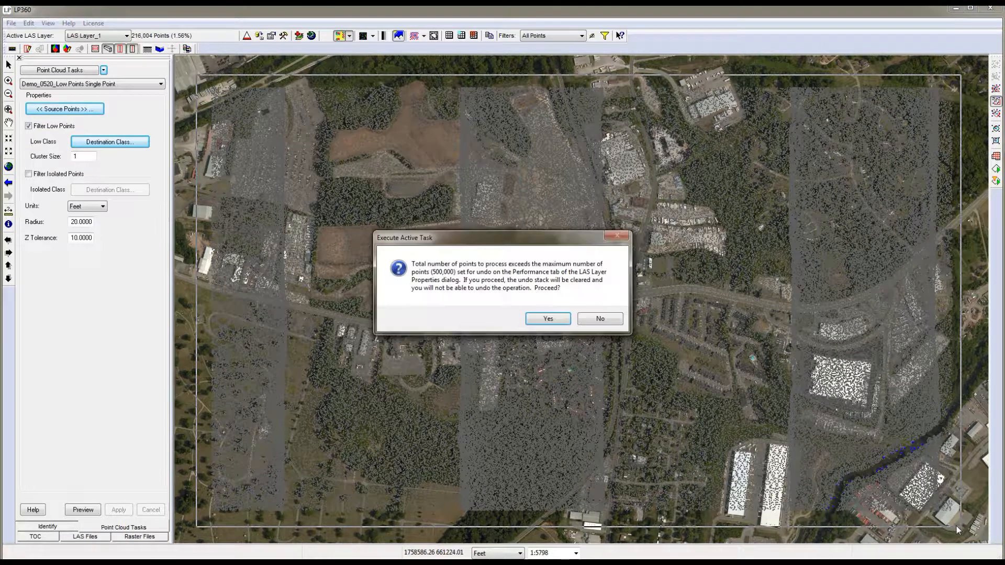
left_click(548, 319)
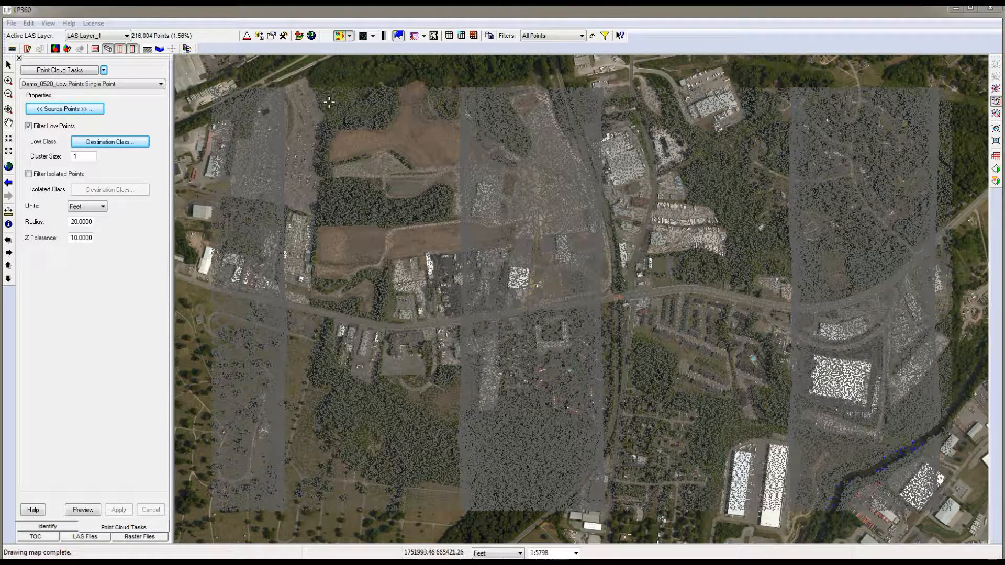
- Filter the map to Low Noise points and set their display point size to 8
left_click(582, 36)
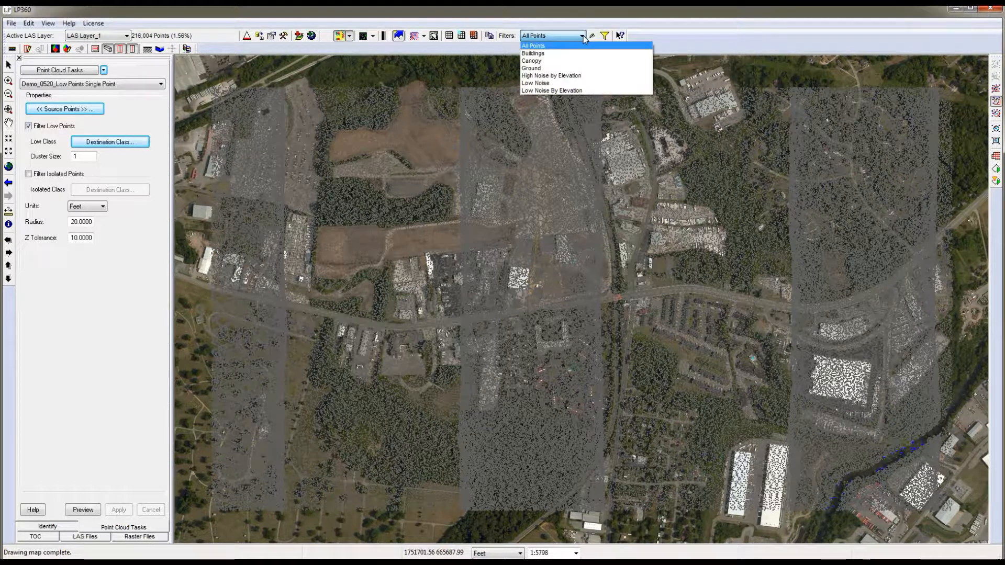
left_click(545, 83)
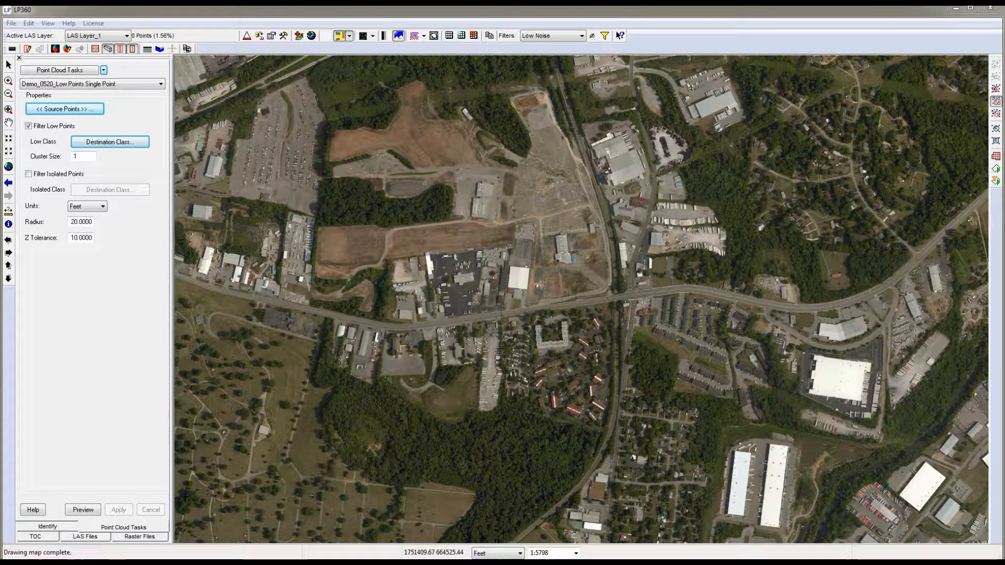
left_click_drag(1004, 204, 801, 178)
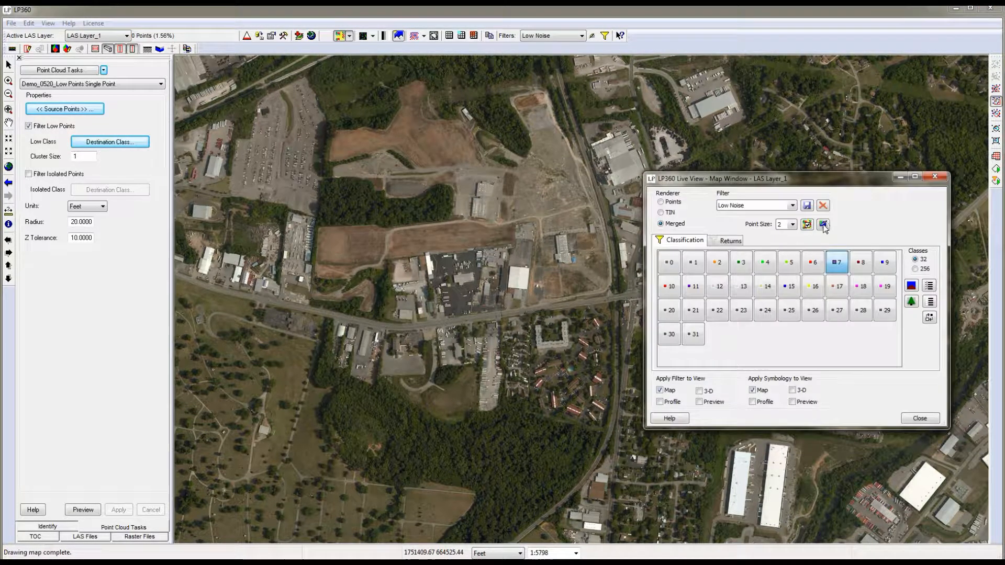
left_click(792, 224)
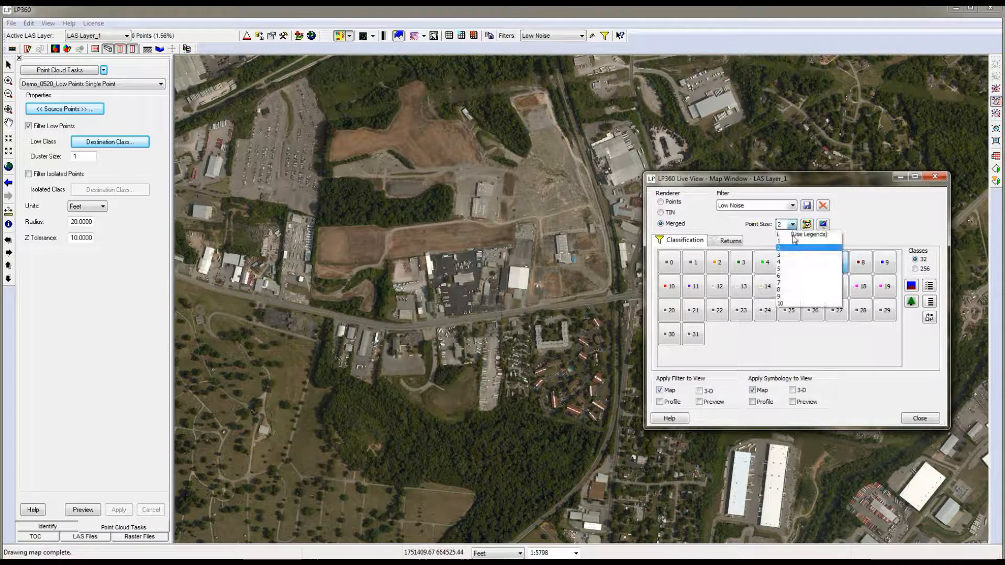
left_click(783, 290)
left_click(920, 418)
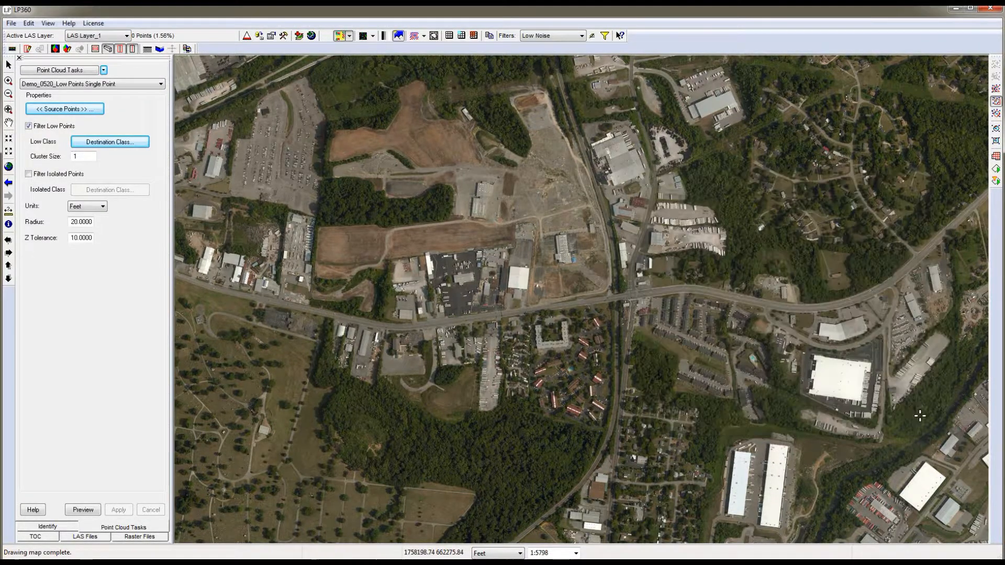
- Force the map to draw 100% of the points at full resolution
left_click(247, 36)
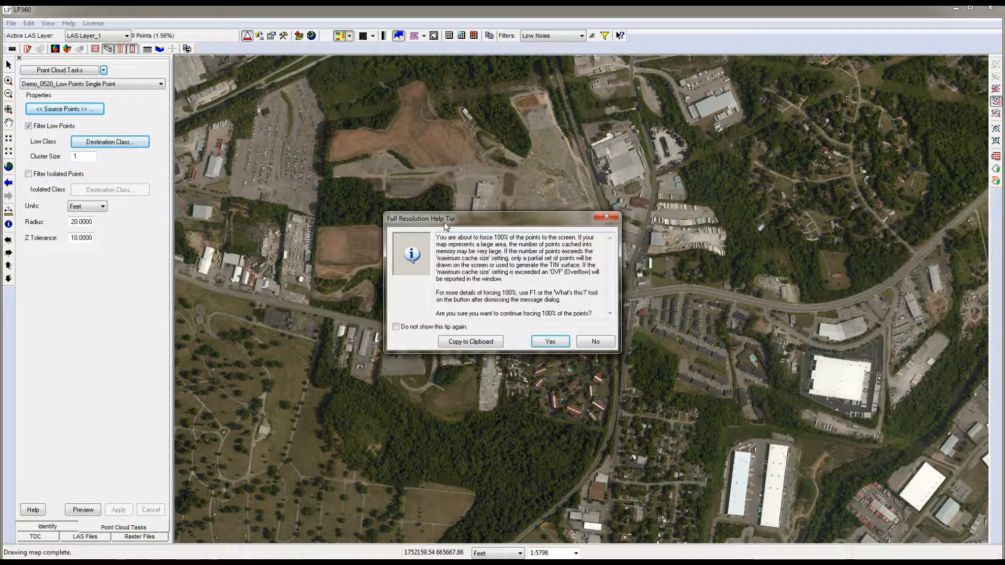
left_click(550, 342)
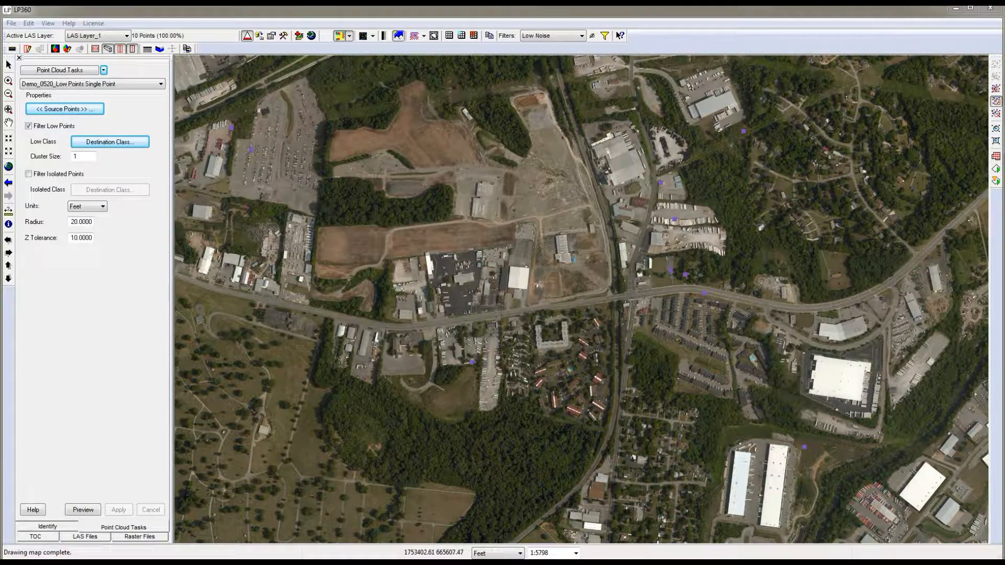
- Open and enlarge the profile view and draw a profile through the two low noise points by the northwest parking lot
left_click(12, 49)
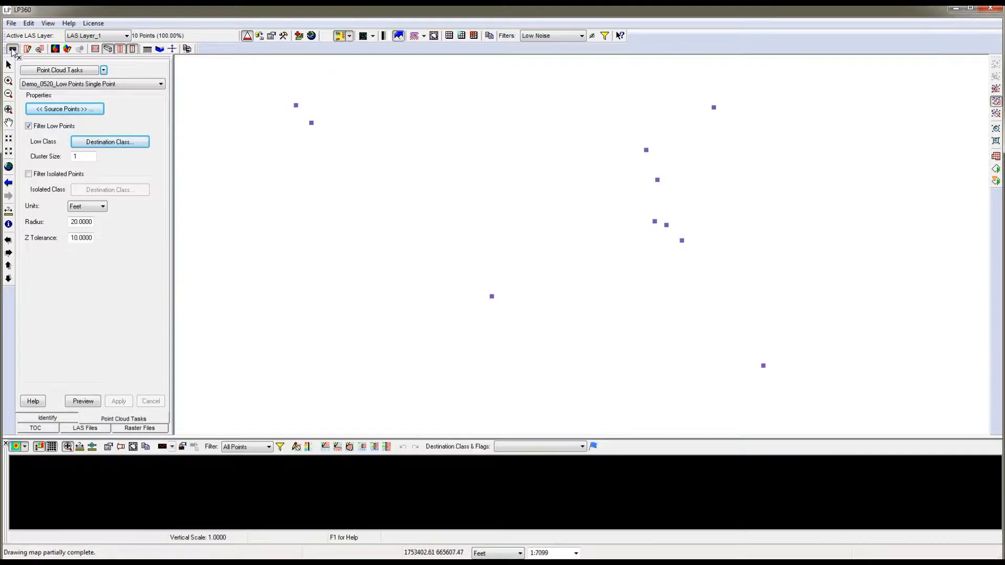
left_click_drag(427, 438, 418, 352)
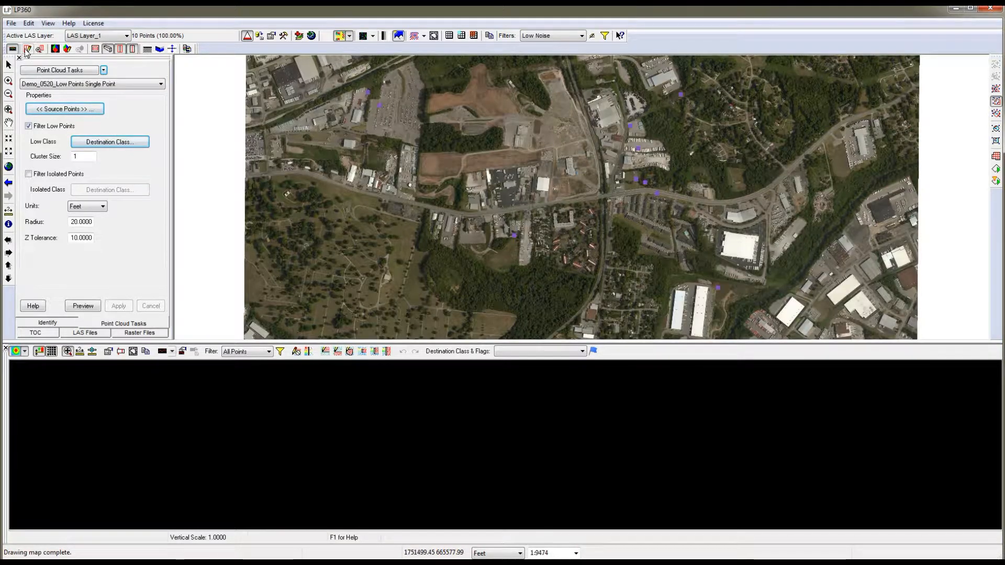
left_click(27, 50)
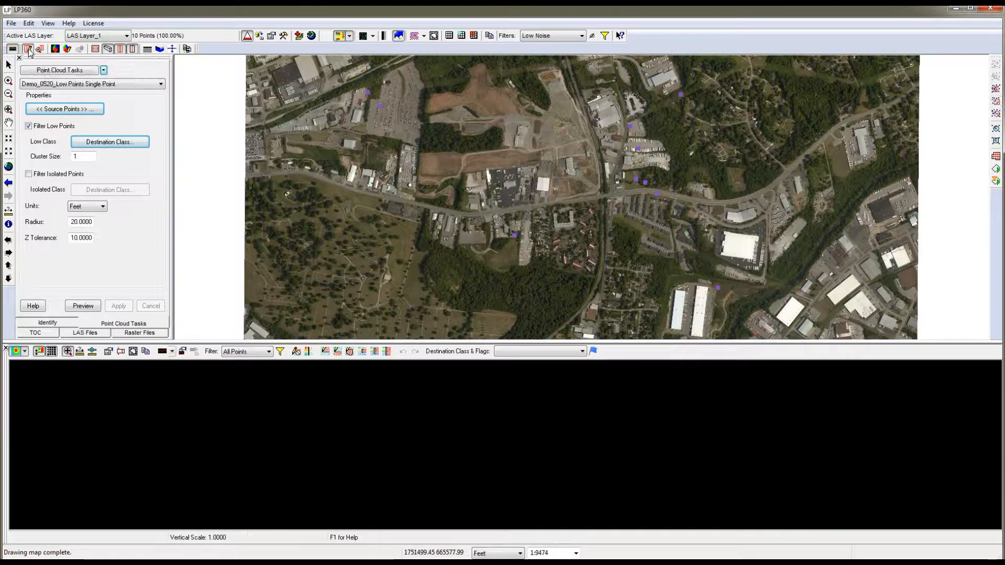
left_click(361, 87)
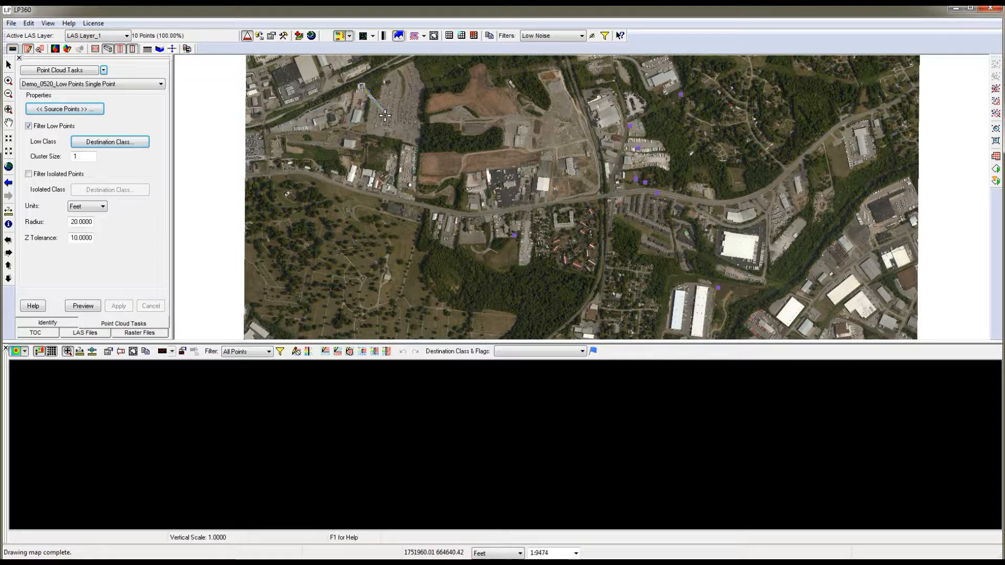
left_click(385, 116)
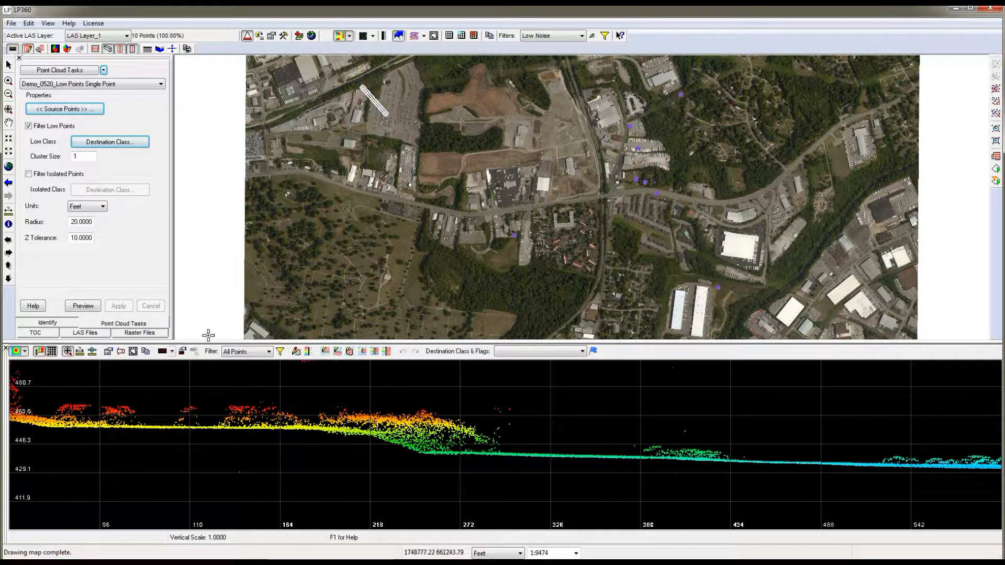
- Color the profile points by classification and set the profile's point size to 8
left_click(25, 352)
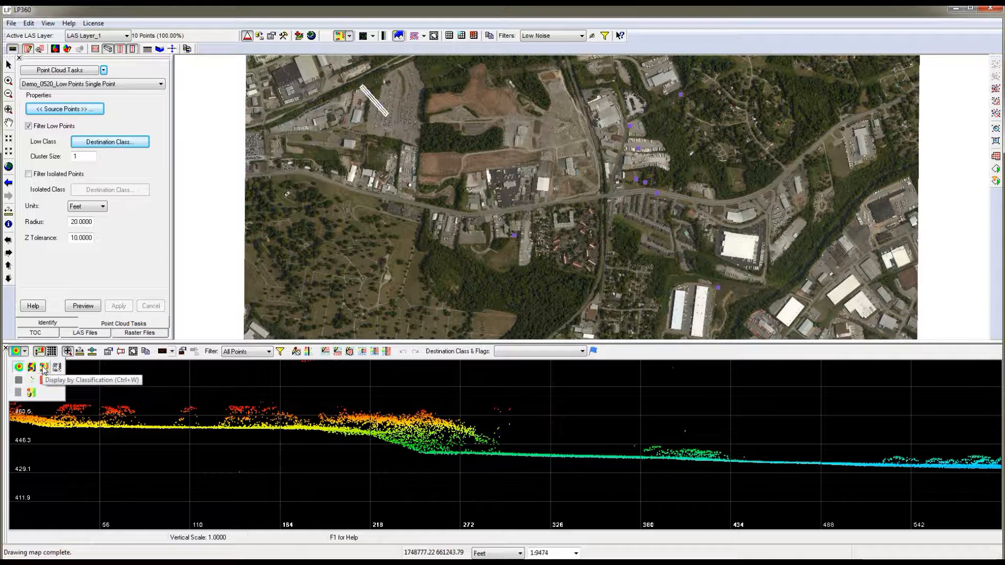
left_click(44, 368)
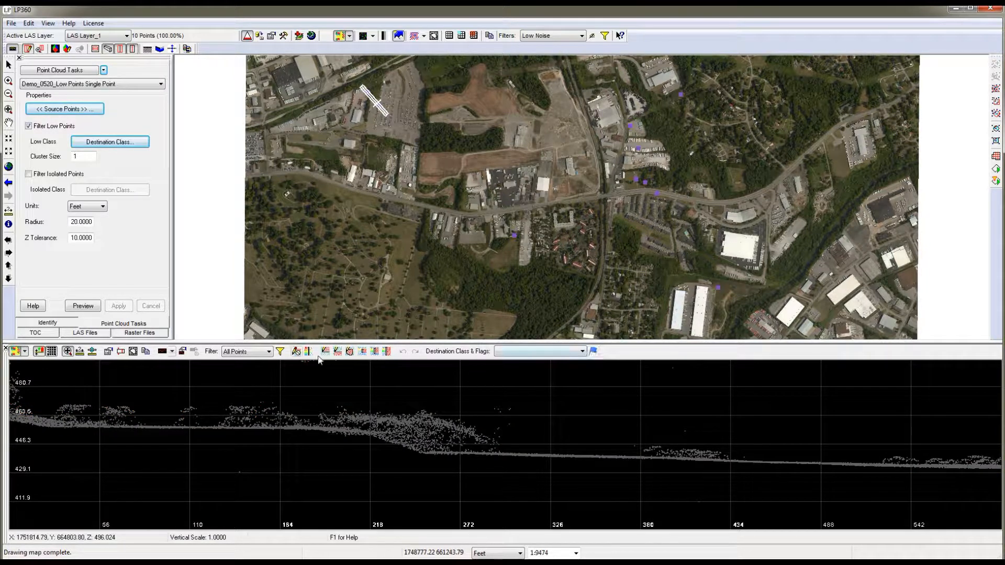
left_click(280, 351)
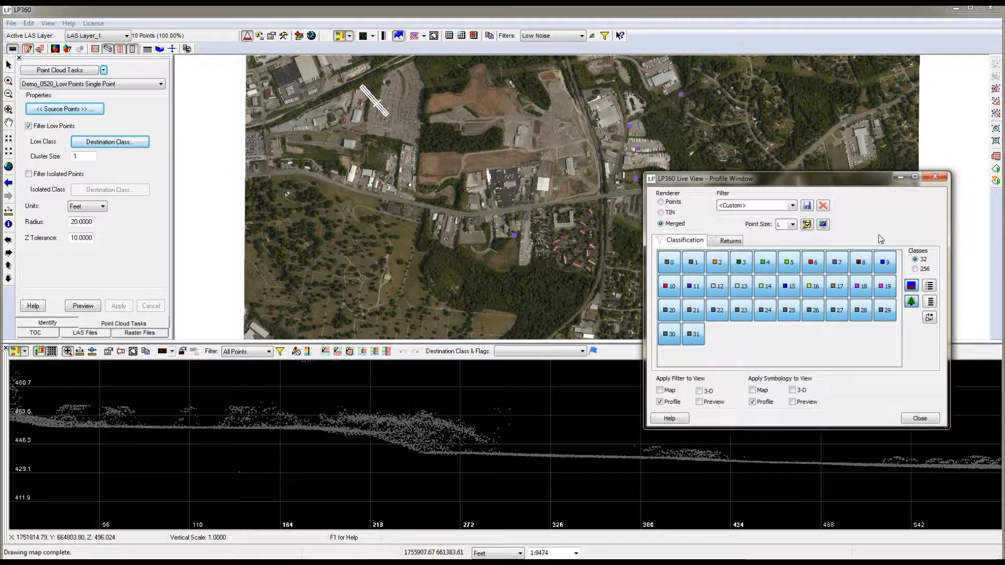
left_click(795, 228)
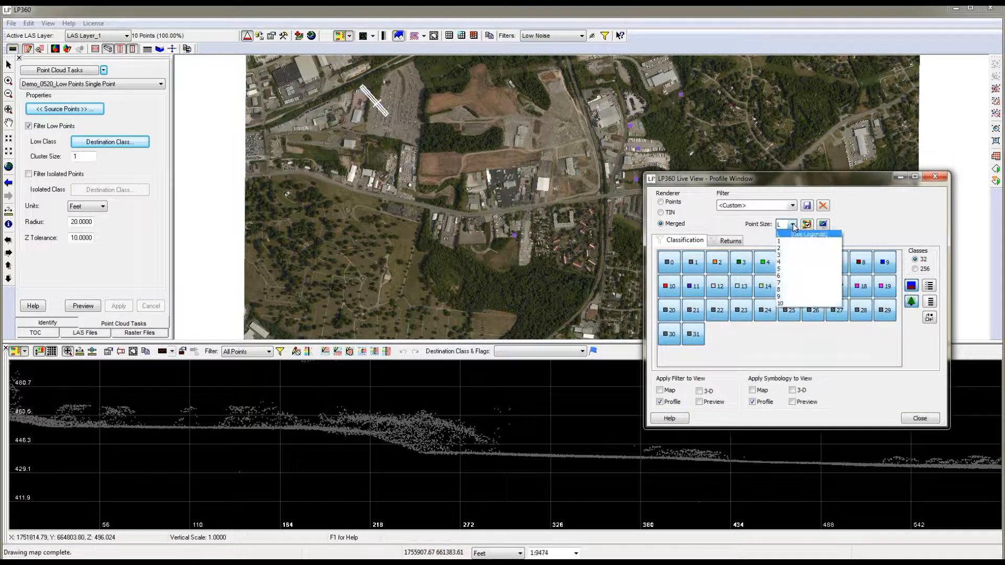
left_click(788, 290)
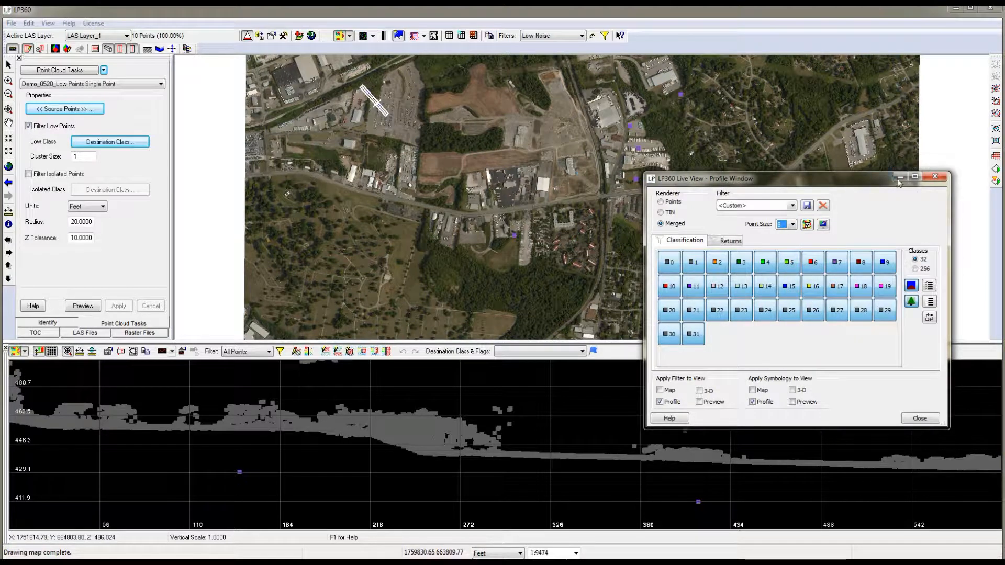
left_click_drag(867, 181, 891, 99)
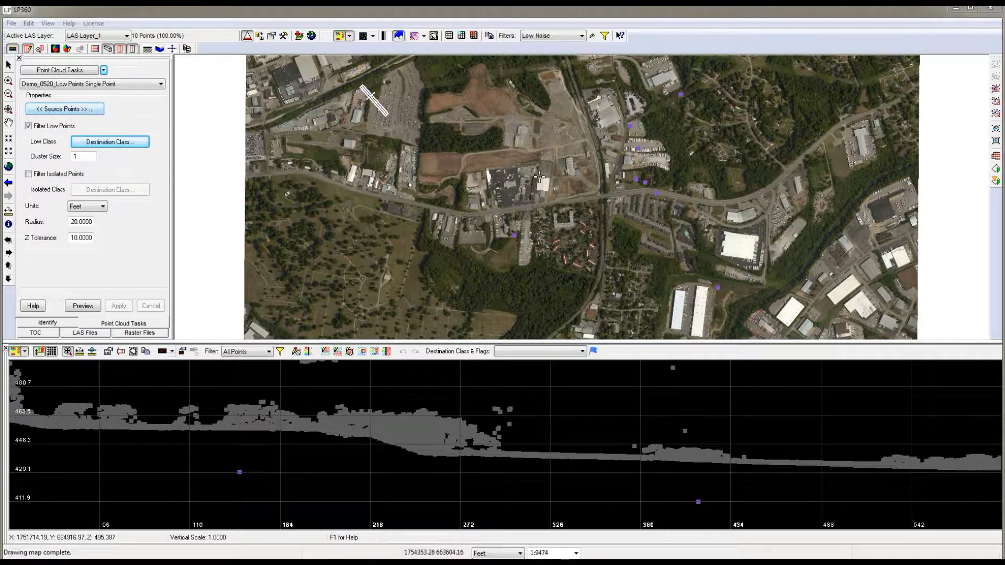
- Draw profiles across the low noise point beside the southeastern warehouses and across the three points near the main road junction to inspect them
left_click(711, 278)
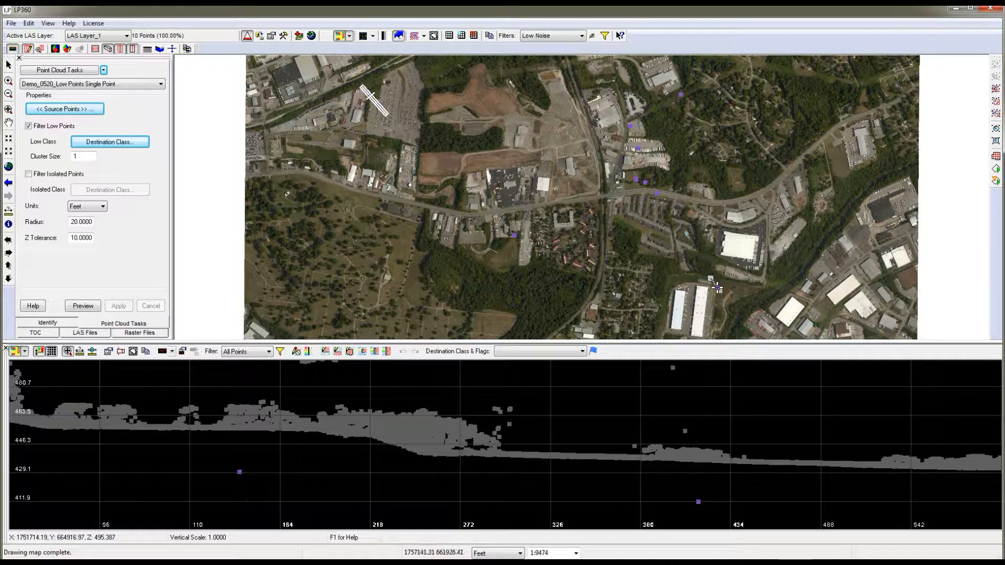
left_click(725, 299)
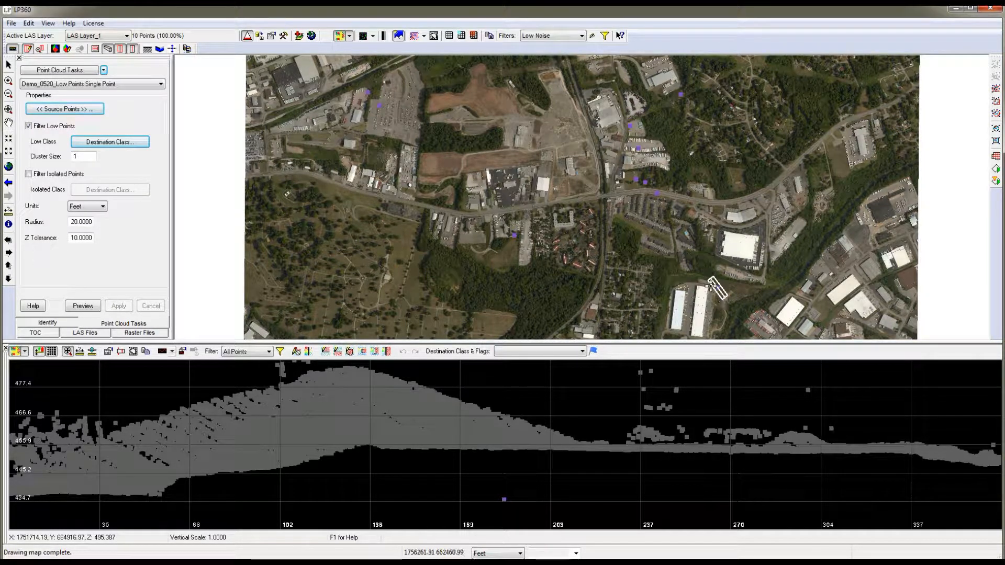
left_click(620, 177)
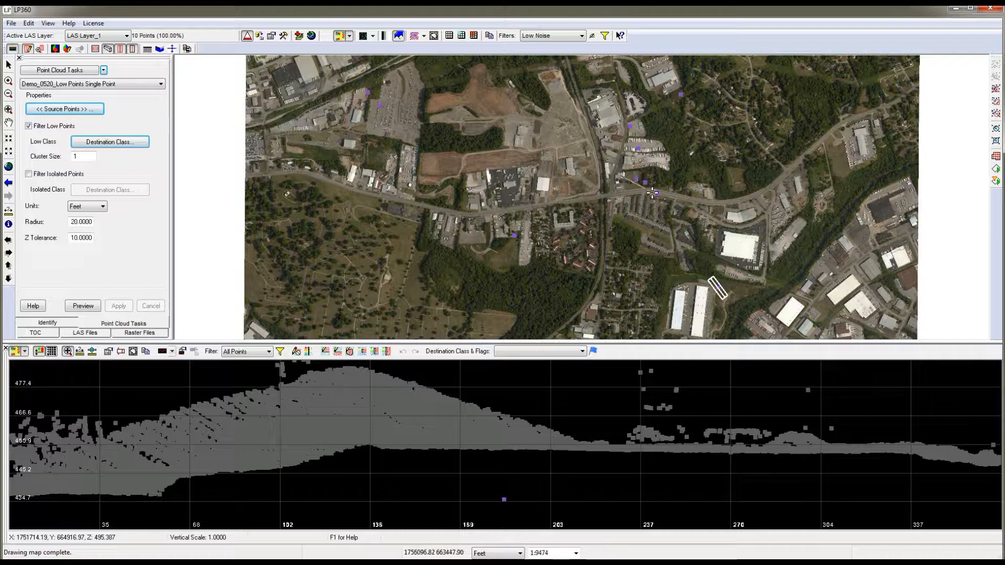
left_click(678, 196)
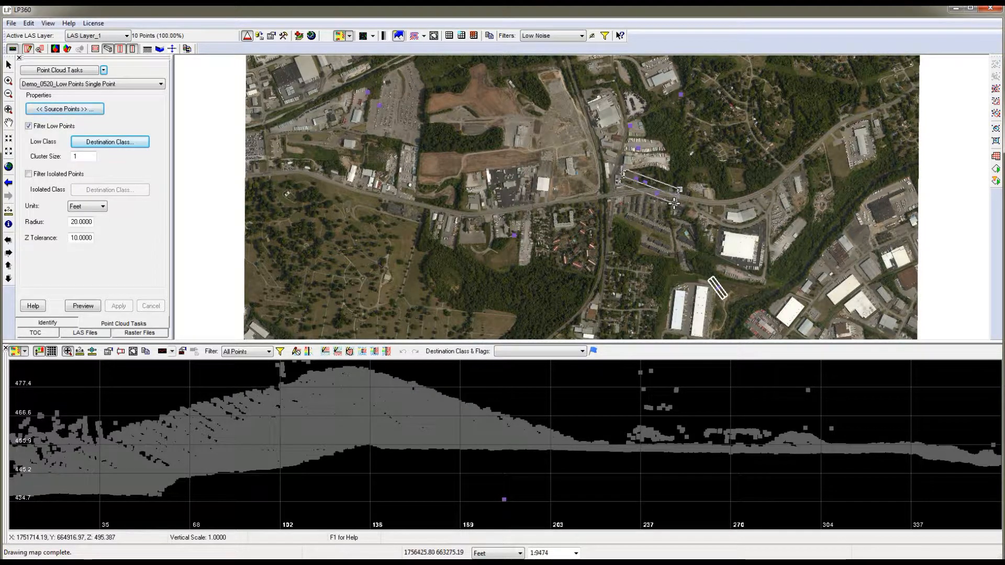
left_click(674, 203)
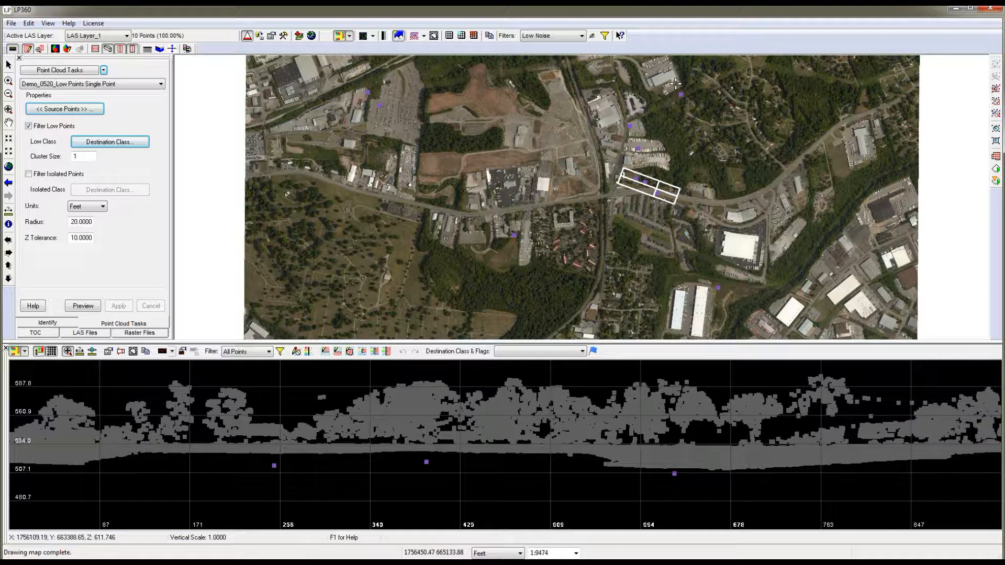
left_click(686, 107)
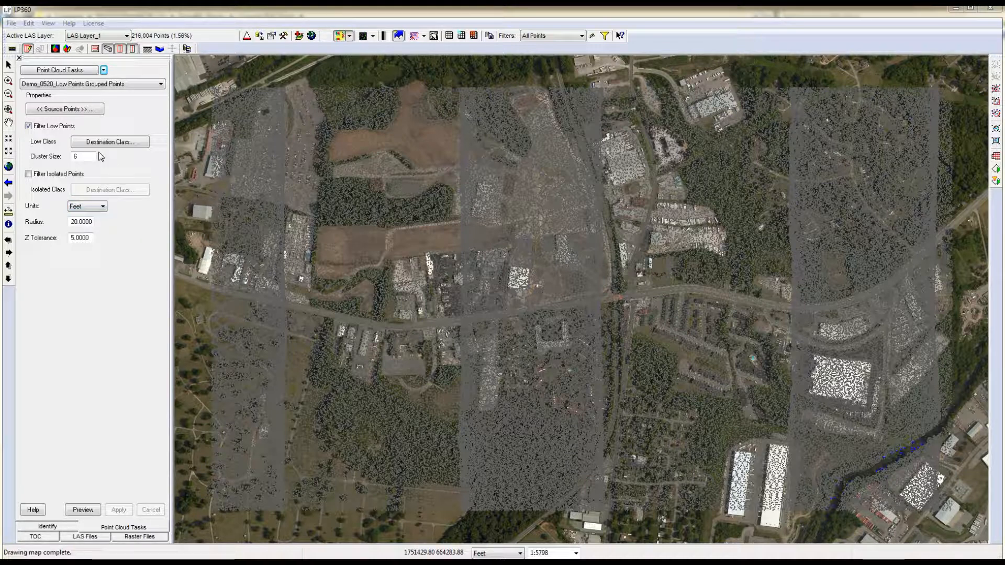
- Filter the Low Points Grouped Points layer to Low Noise in the map and set its point size to 8
left_click(35, 537)
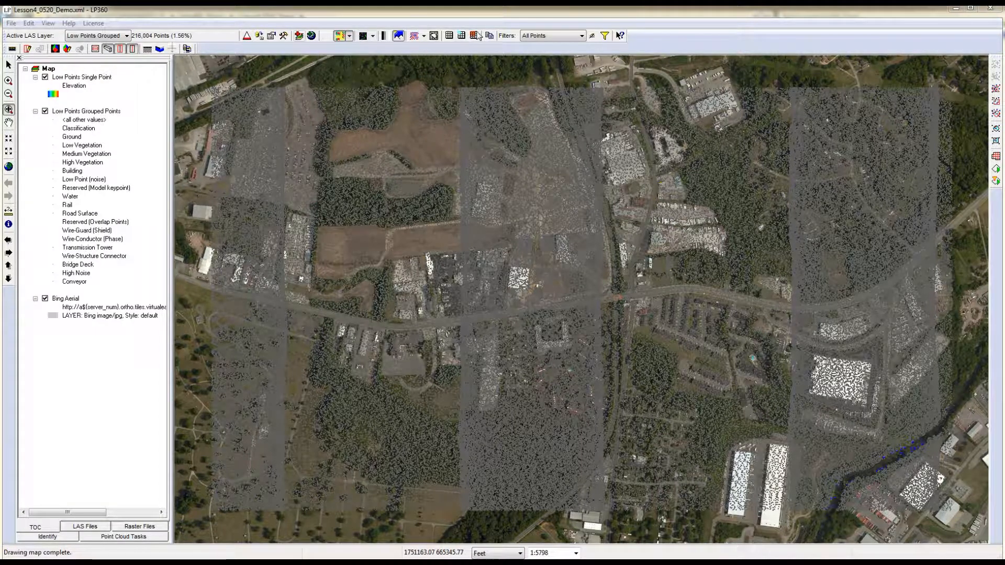
left_click(583, 36)
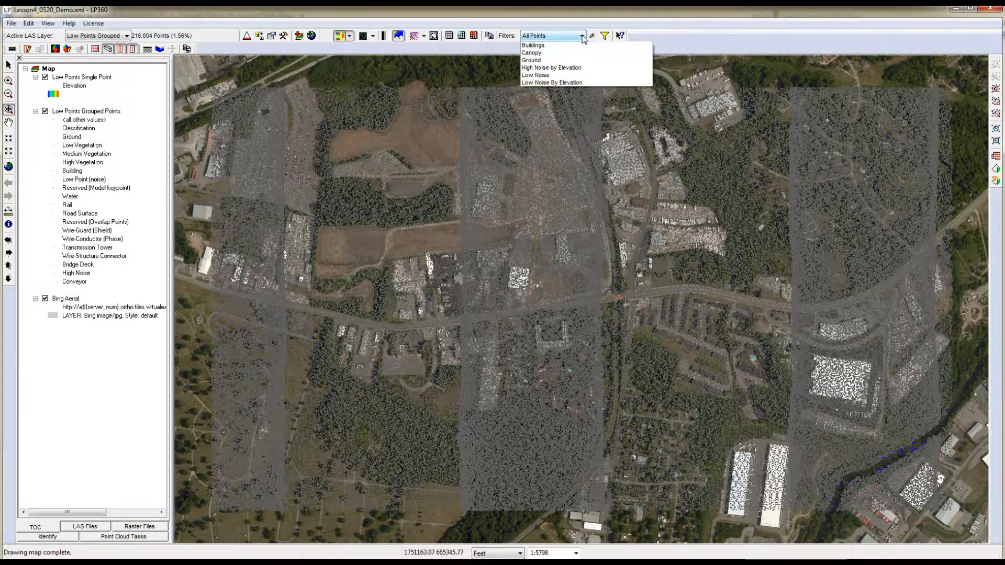
left_click(552, 84)
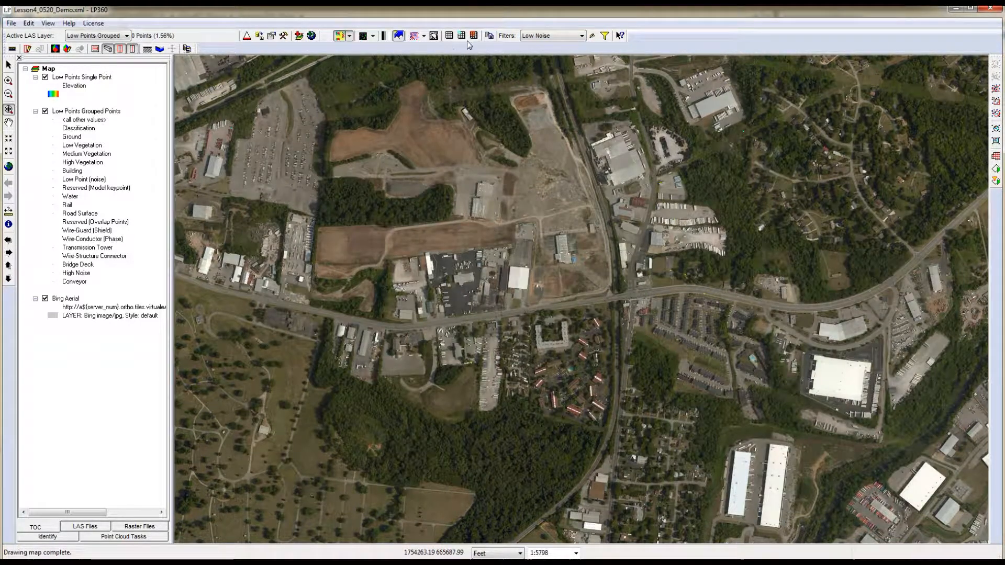
left_click(605, 36)
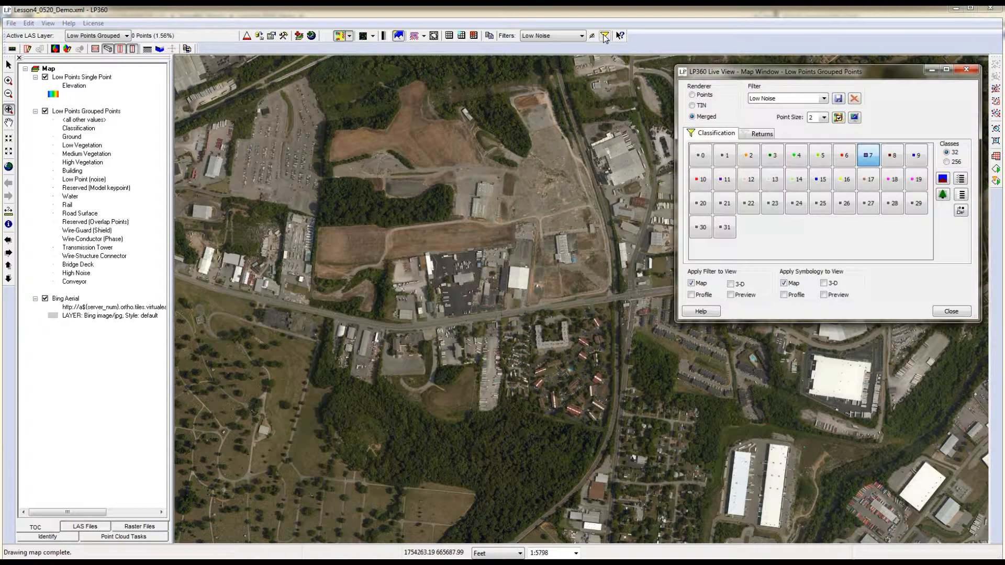
left_click(825, 117)
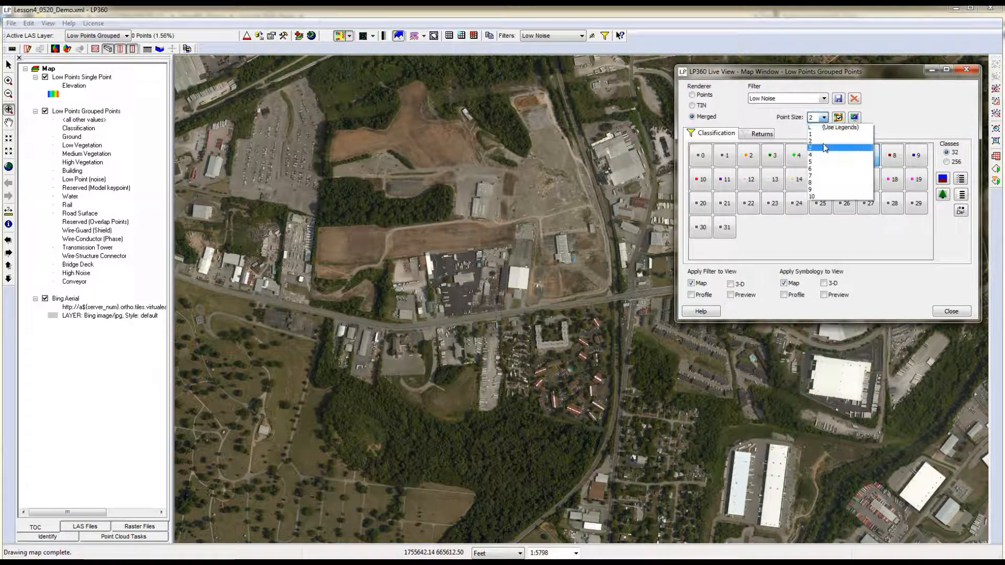
left_click(815, 181)
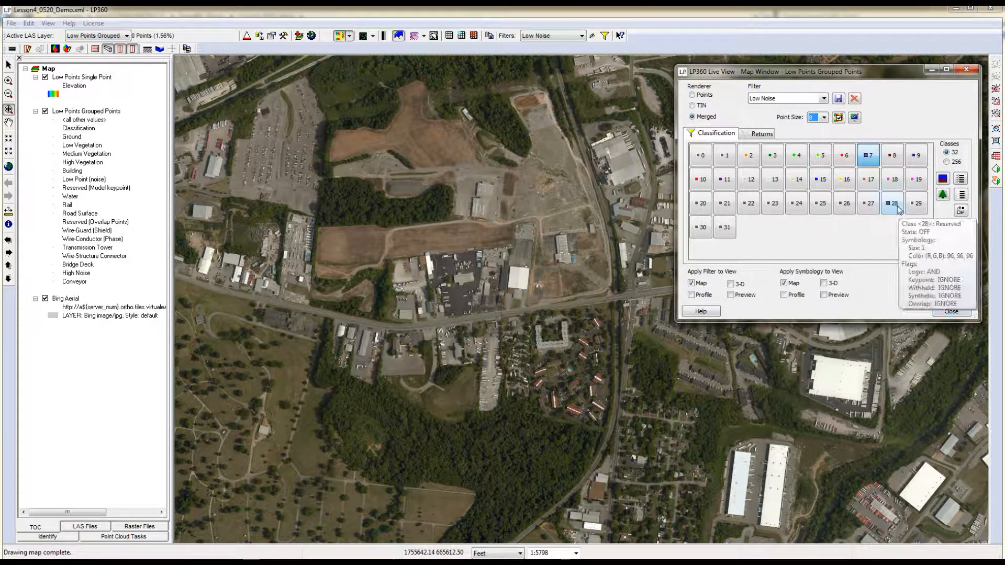
- Change the fill color of class 7 Low Point (noise) to red for the grouped points layer
left_click(869, 156)
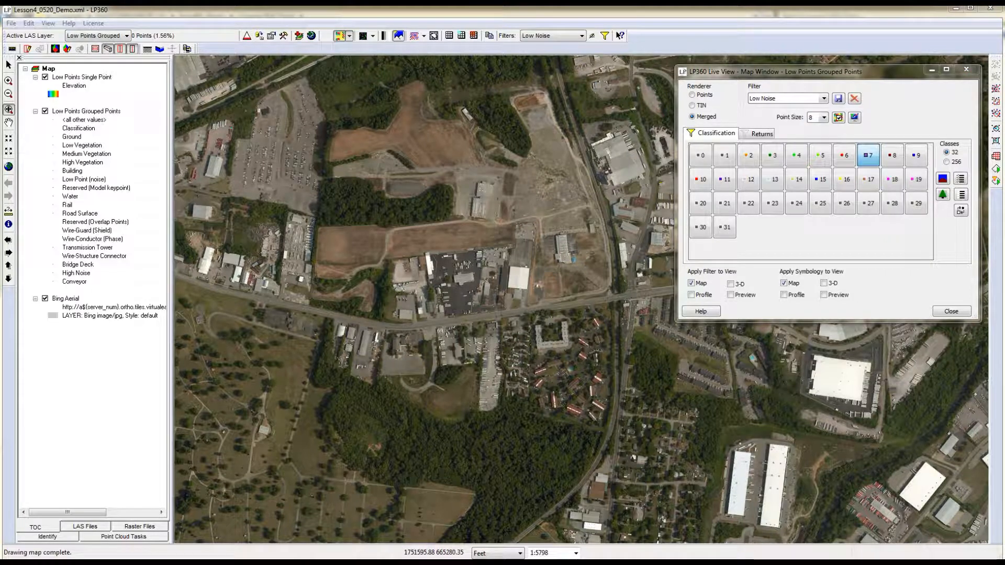
double_click(869, 156)
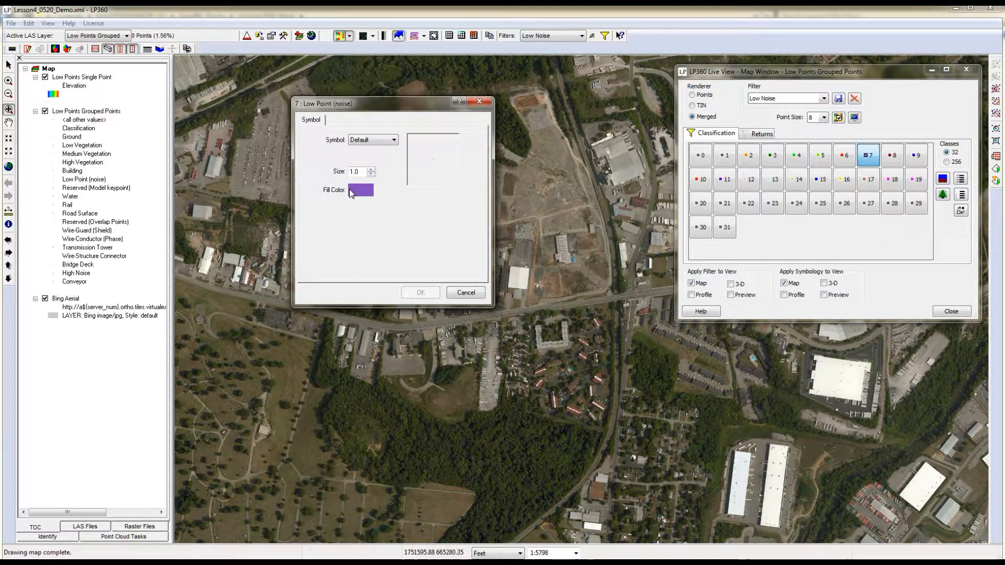
left_click(352, 189)
left_click(311, 157)
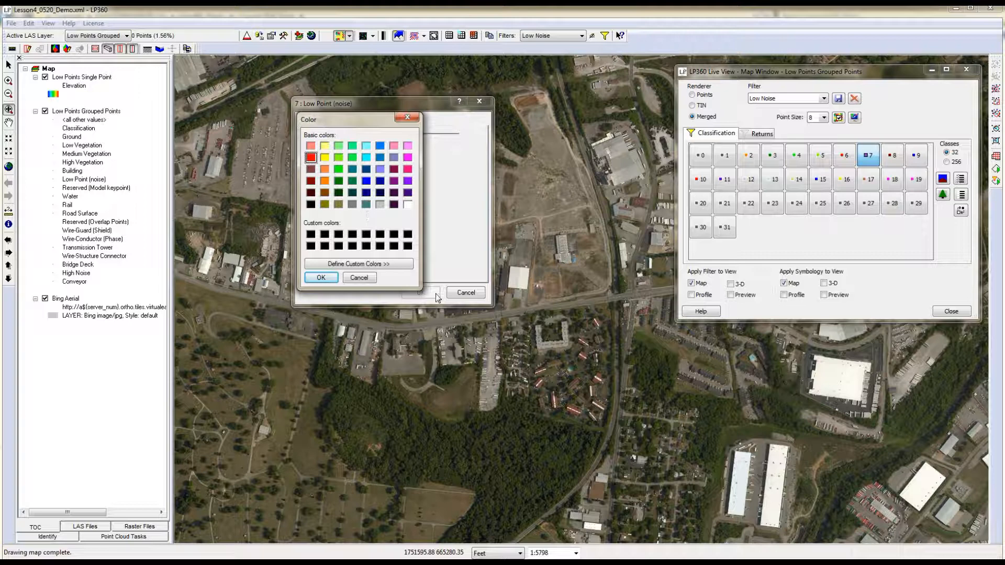
left_click(321, 278)
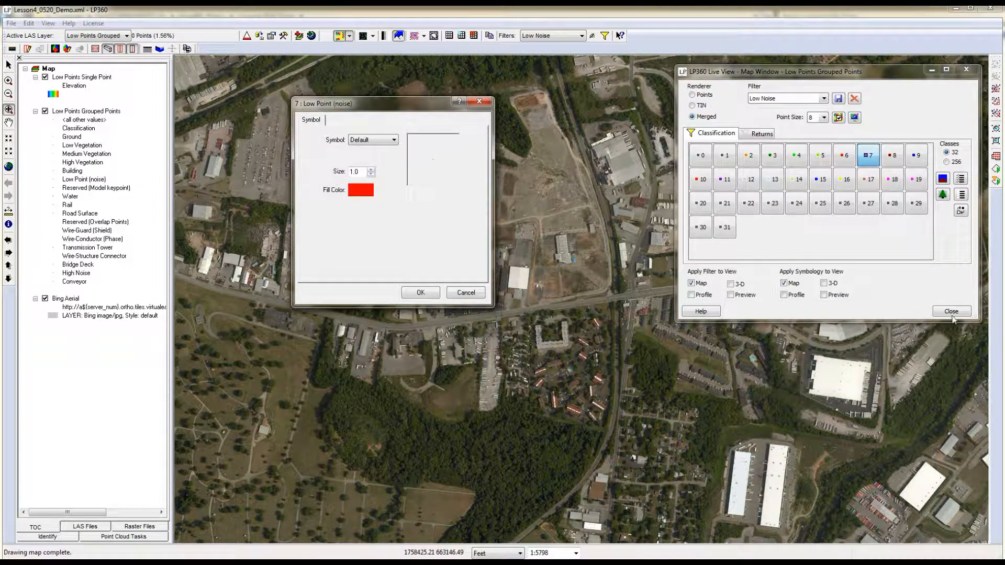
left_click(420, 293)
left_click(951, 311)
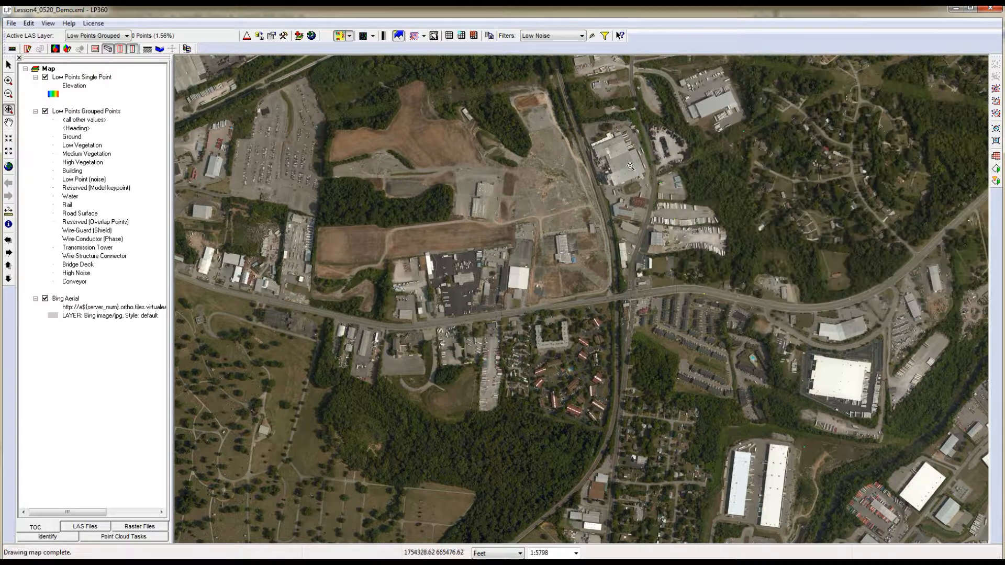
- Force the grouped points to draw at full resolution and move the Low Points Single Point layer above the grouped layer
left_click(245, 36)
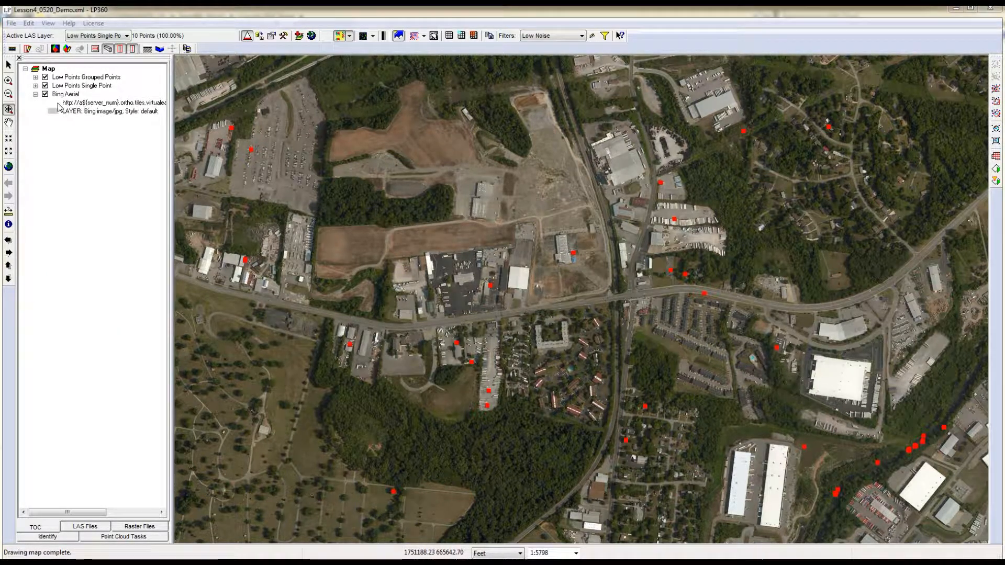
left_click_drag(74, 86, 71, 78)
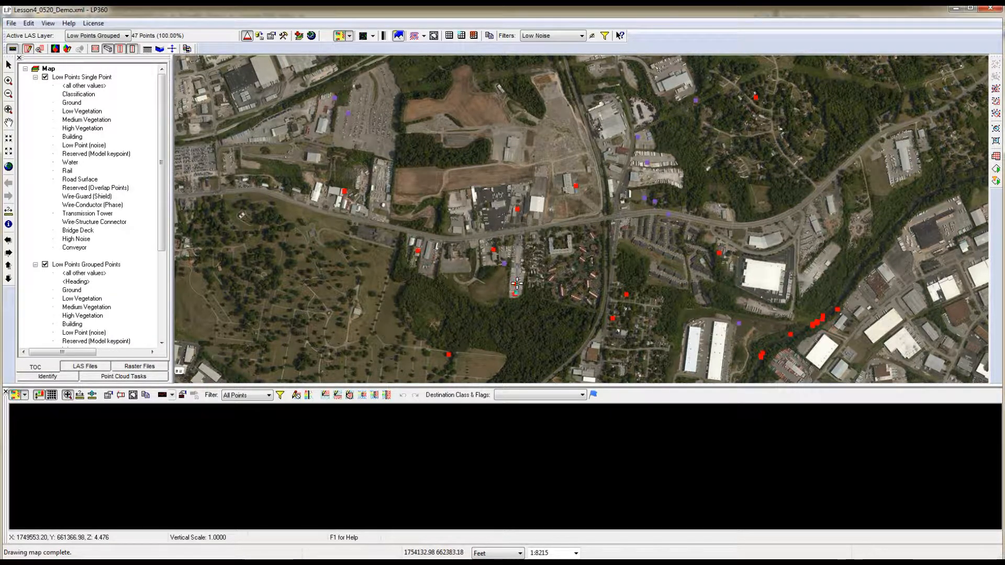
- Draw profiles along the narrow lot south of the main road and across the southeastern creek to inspect the red grouped low points
left_click(514, 308)
left_click(513, 309)
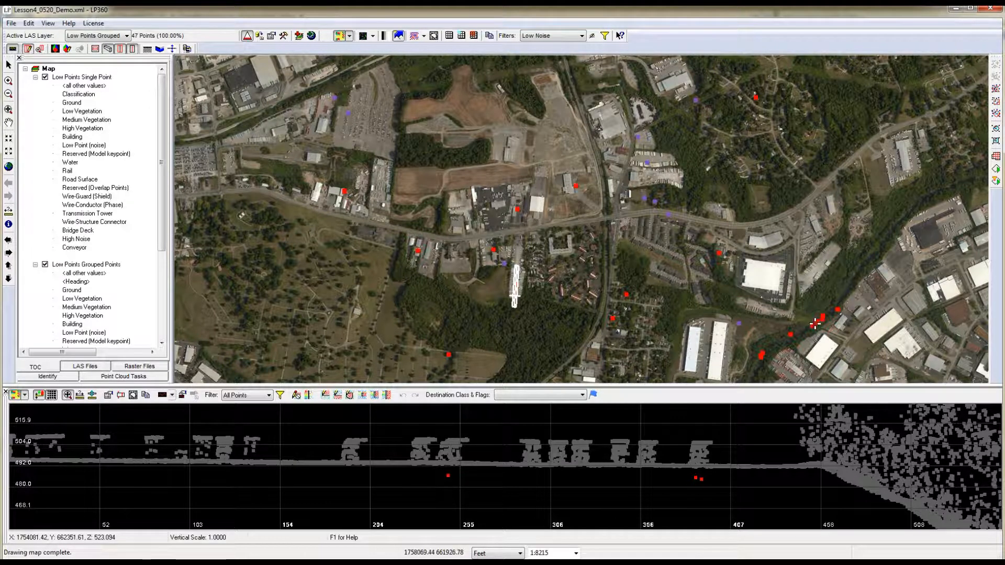
left_click(767, 345)
left_click(757, 367)
left_click(755, 364)
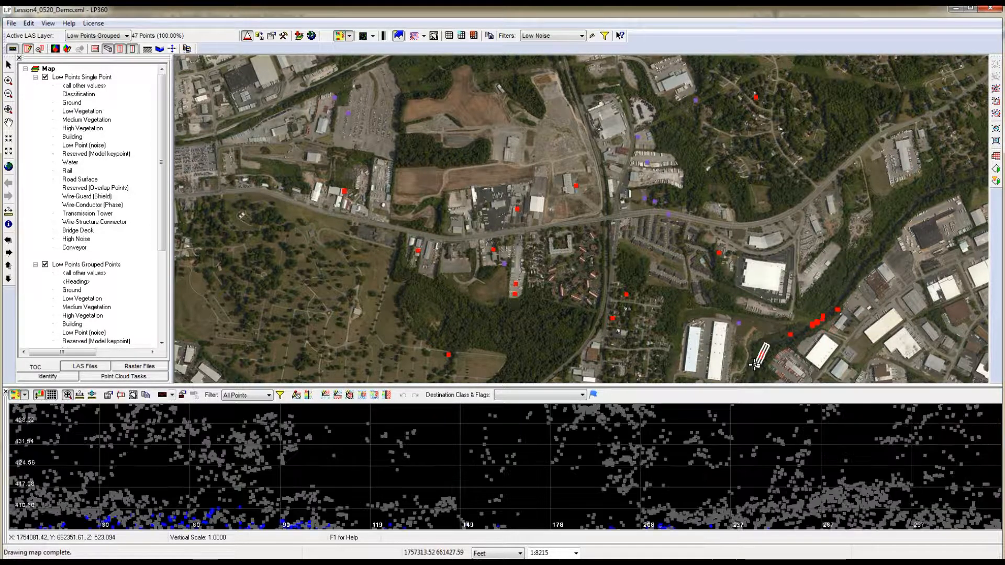
left_click_drag(552, 498, 551, 471)
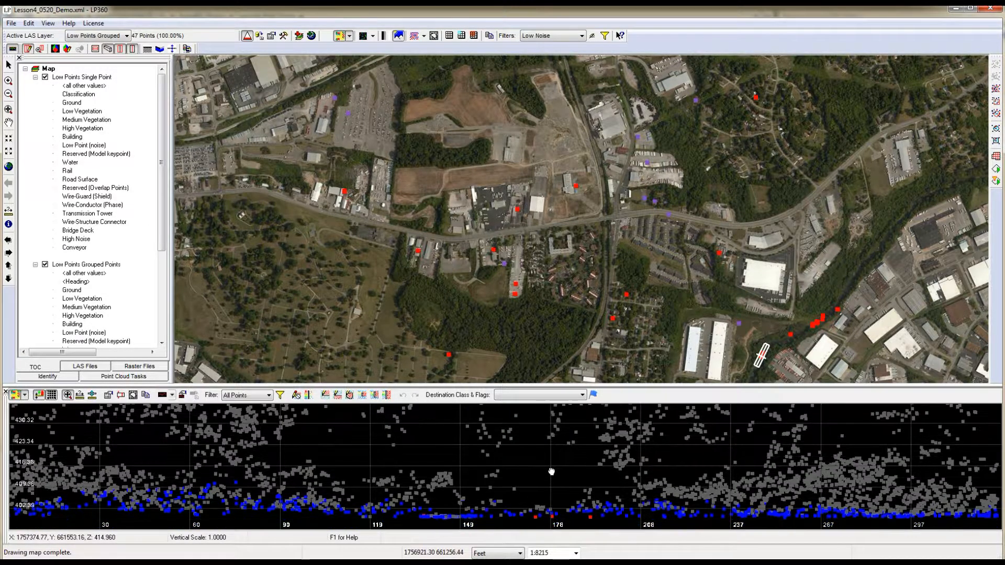
scroll(552, 472, "down", 2)
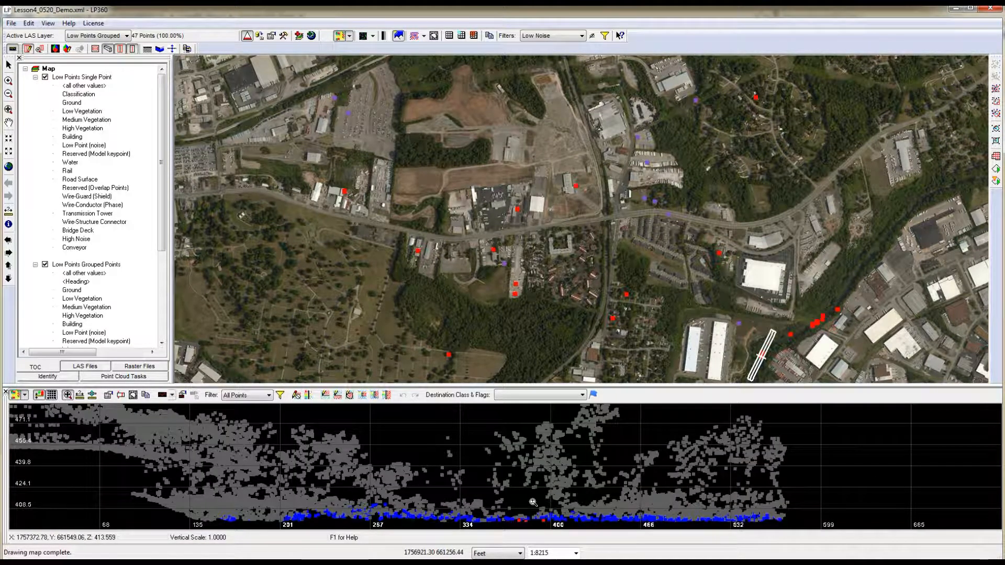
scroll(533, 502, "down", 1)
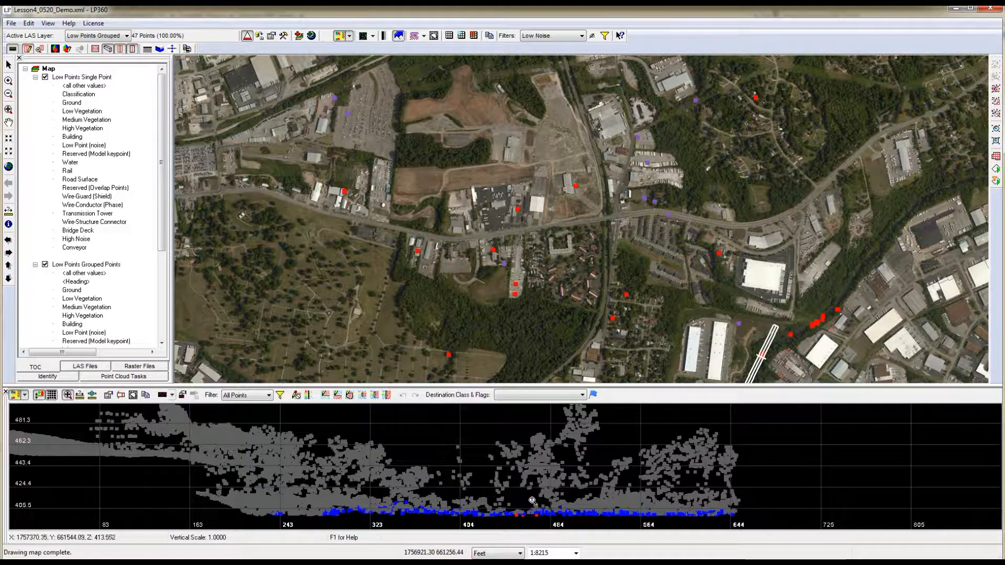